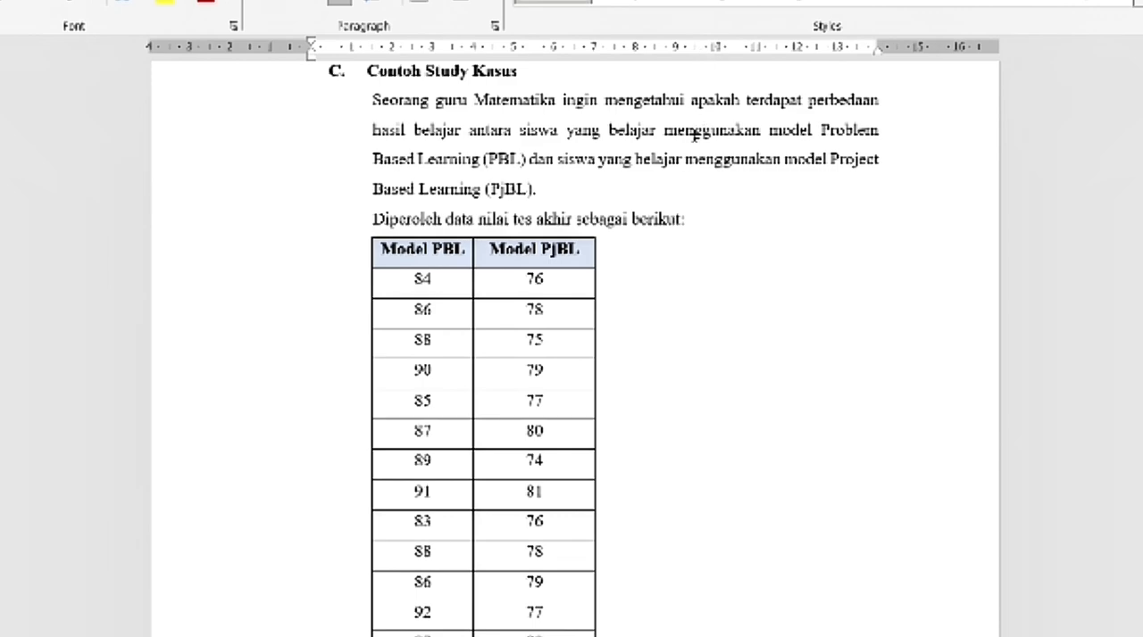
Read the case study, its Model PBL and Model PjBL score table, and the Independent Samples t-Test instructions below it
scroll(678, 176, down, 1)
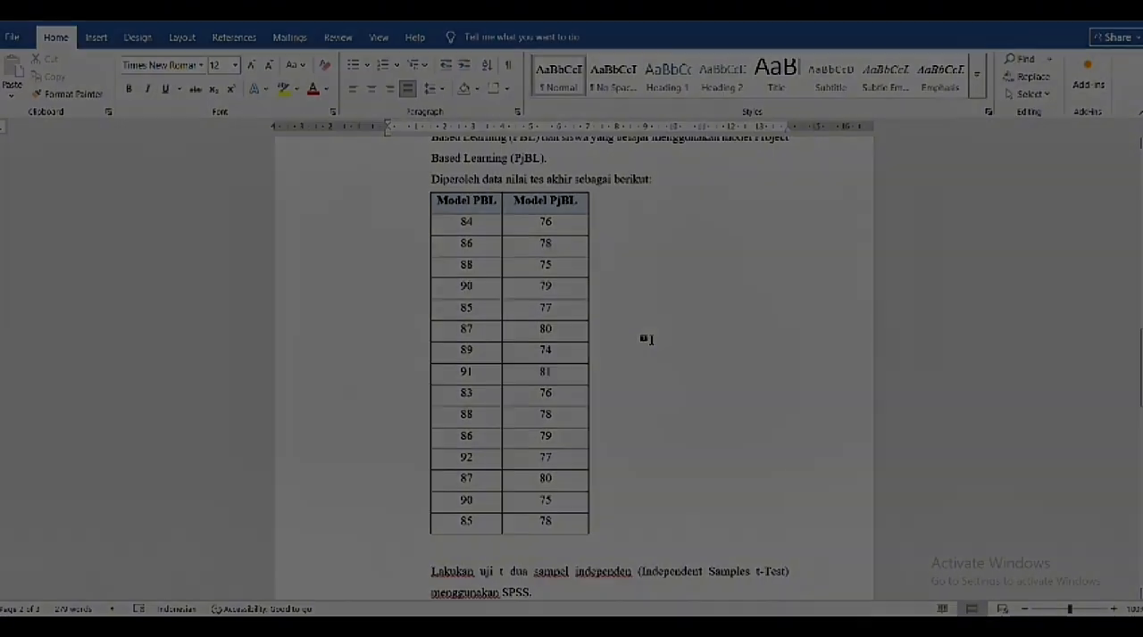
scroll(679, 348, down, 3)
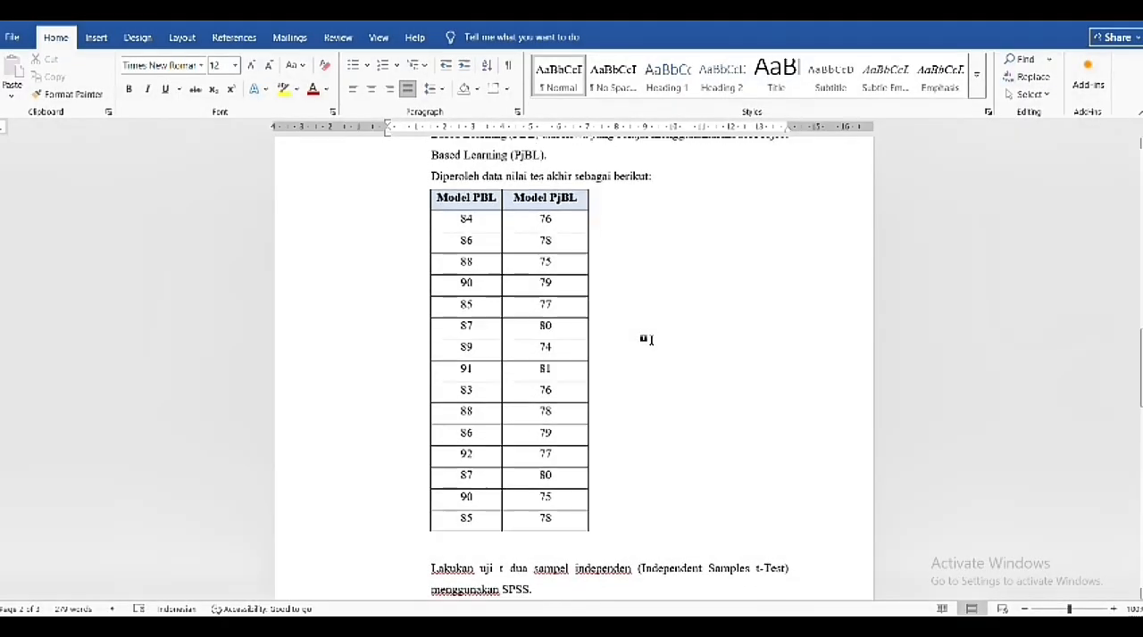
scroll(647, 339, down, 1)
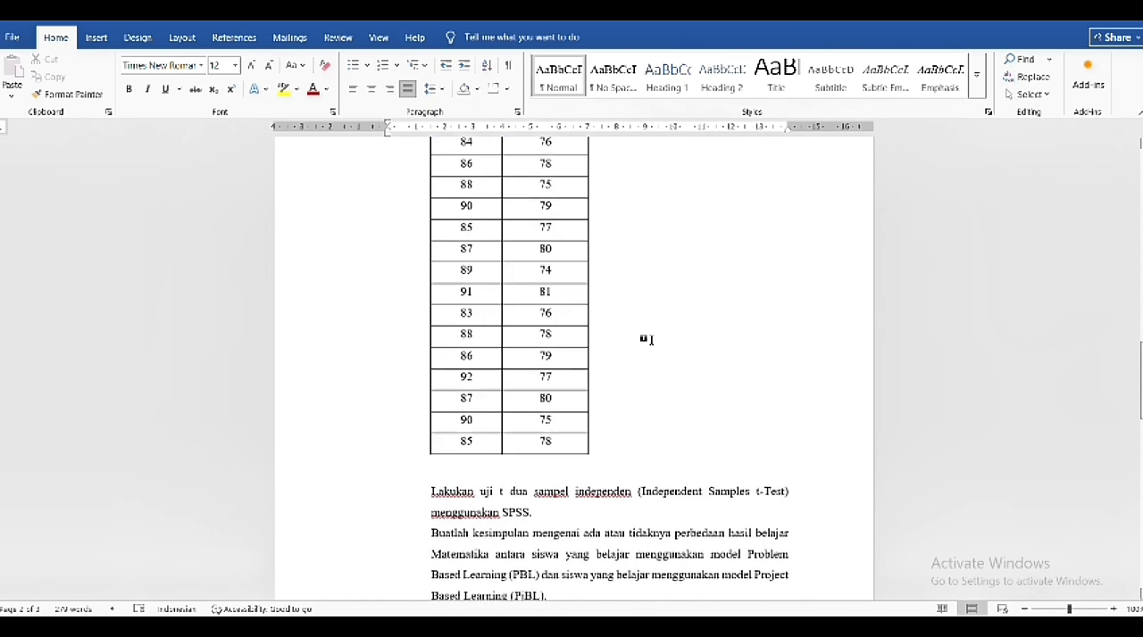
scroll(647, 339, up, 1)
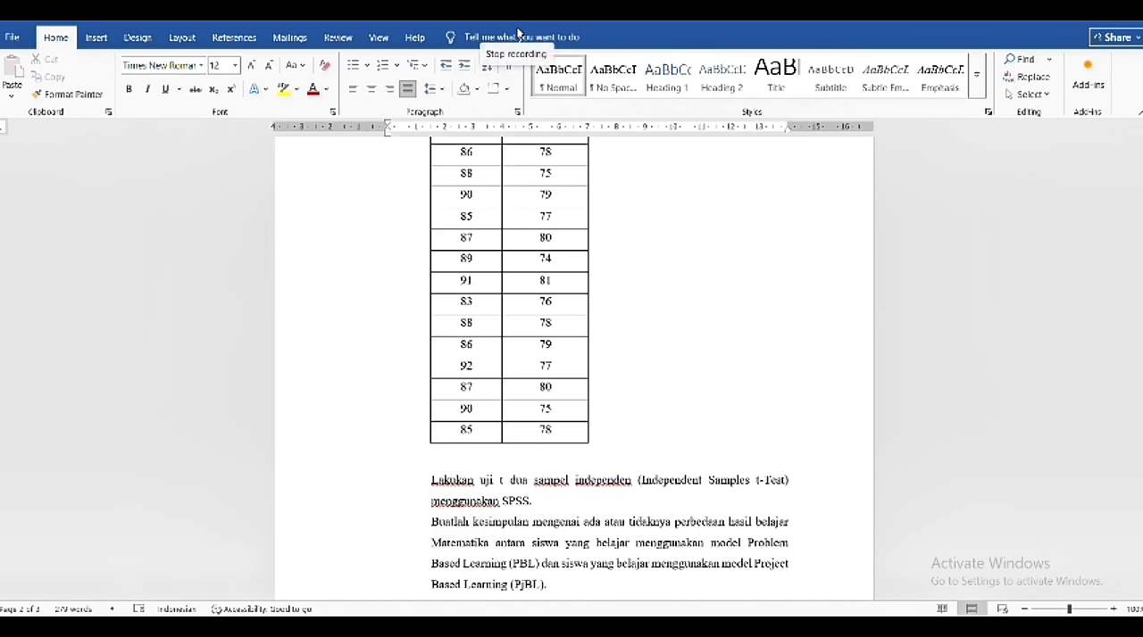
scroll(647, 339, down, 1)
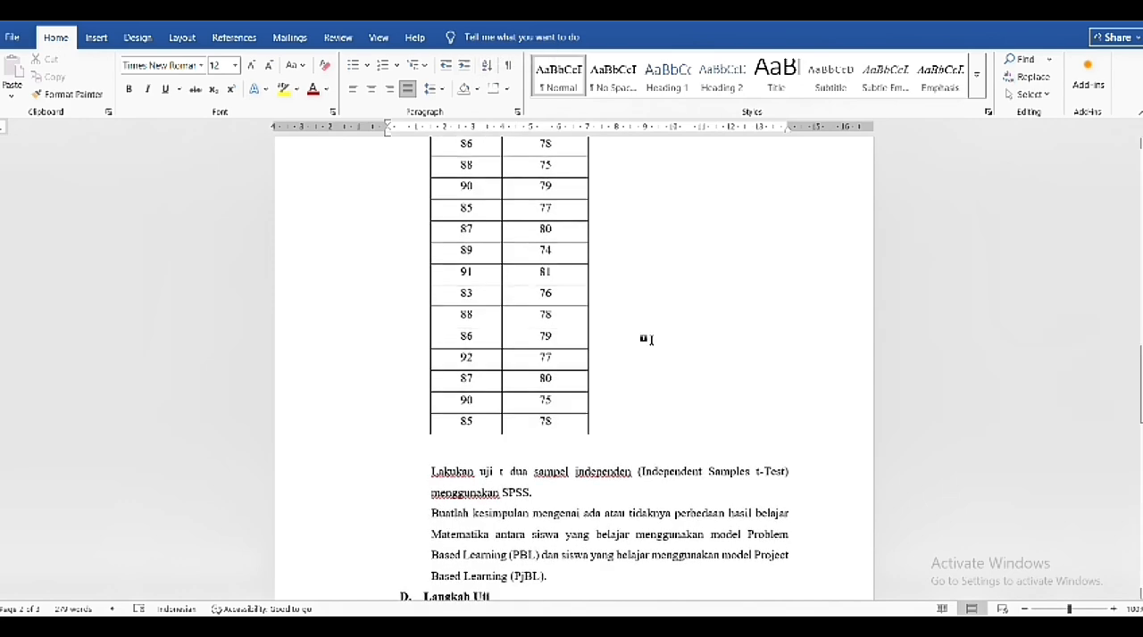
scroll(648, 339, up, 1)
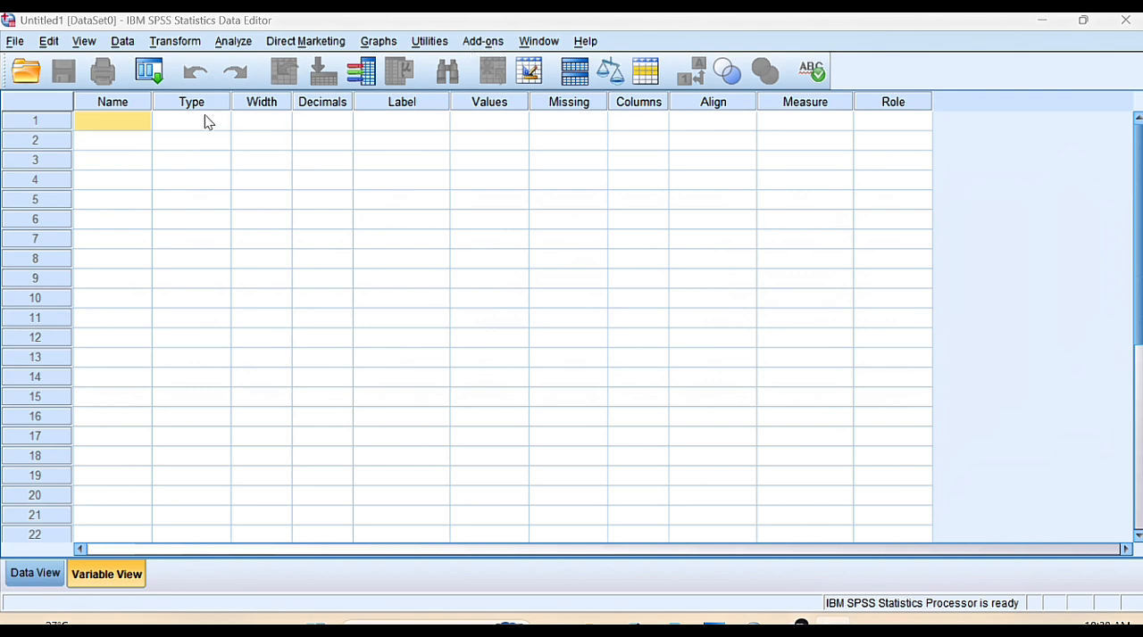
Define two variables named Model and Nilai in the first two rows of the variable list
click(105, 123)
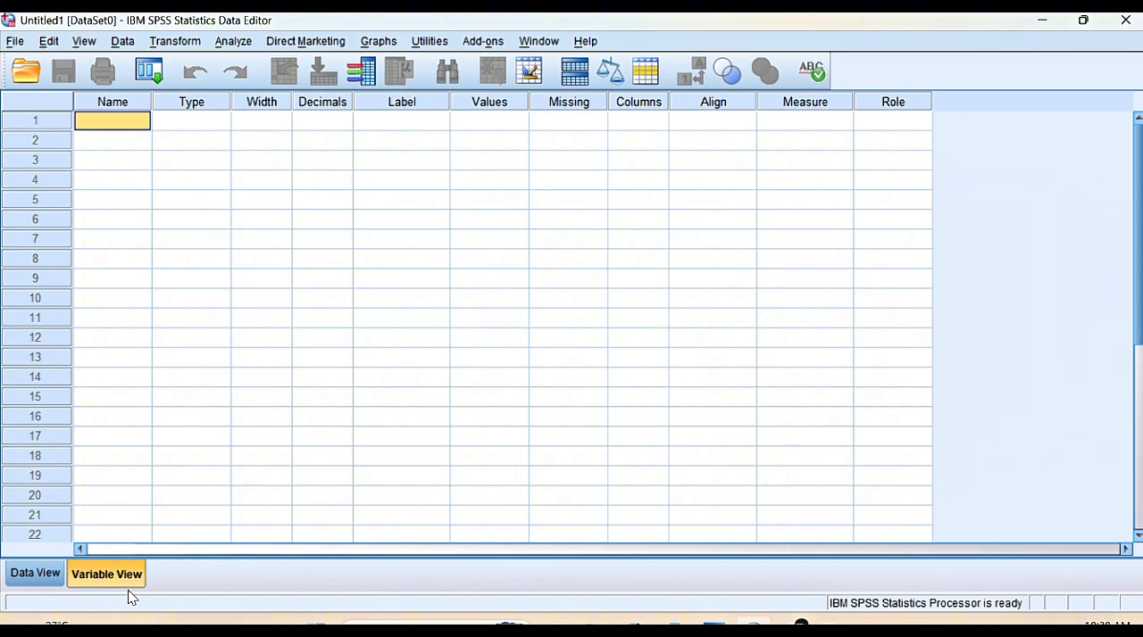
text(Model)
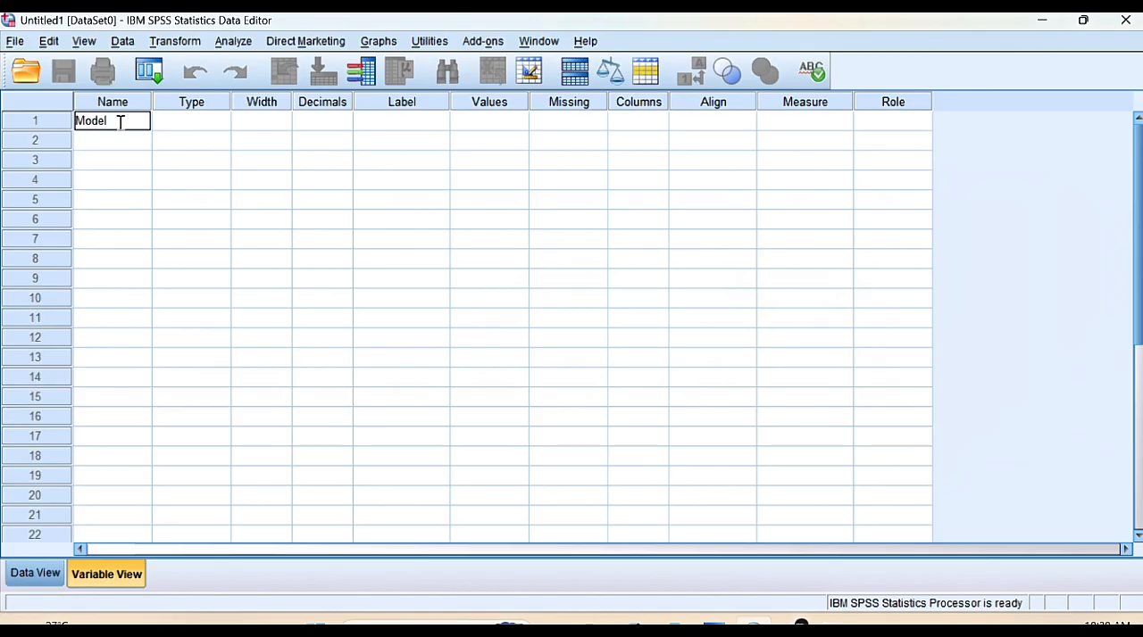
click(120, 141)
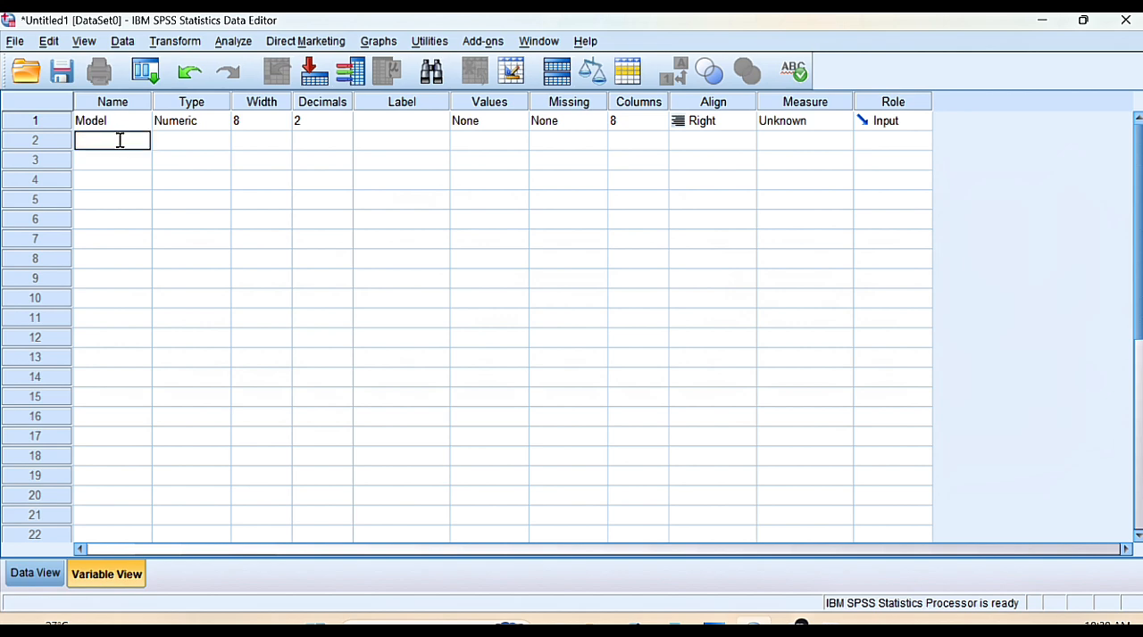
text(Nilai)
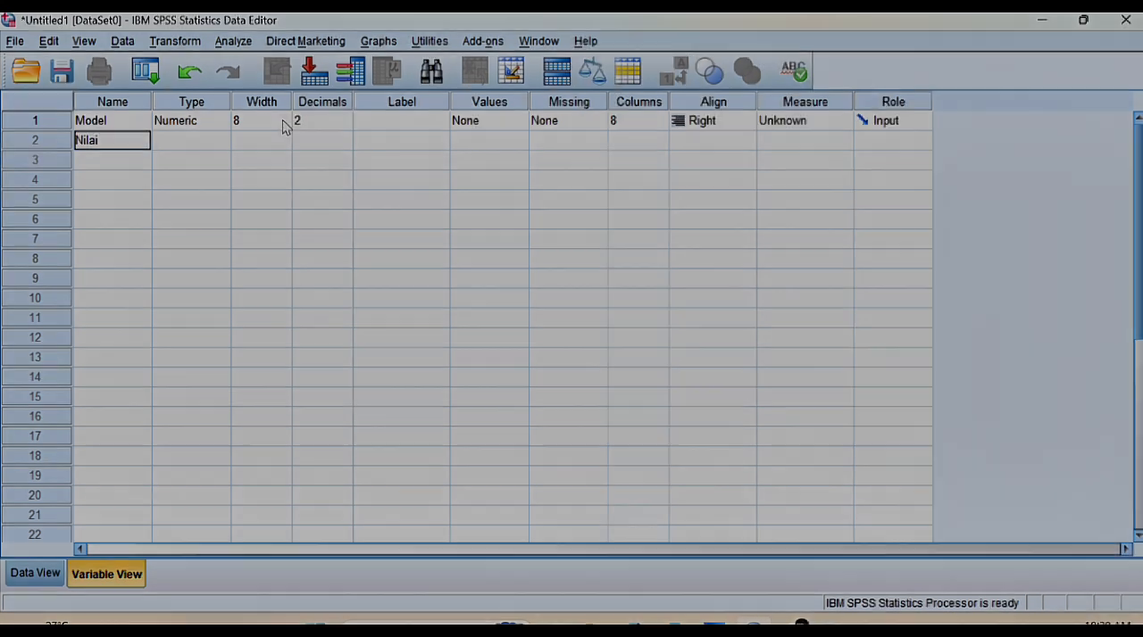
Set the decimals of both the Model and Nilai variables to 0
click(327, 135)
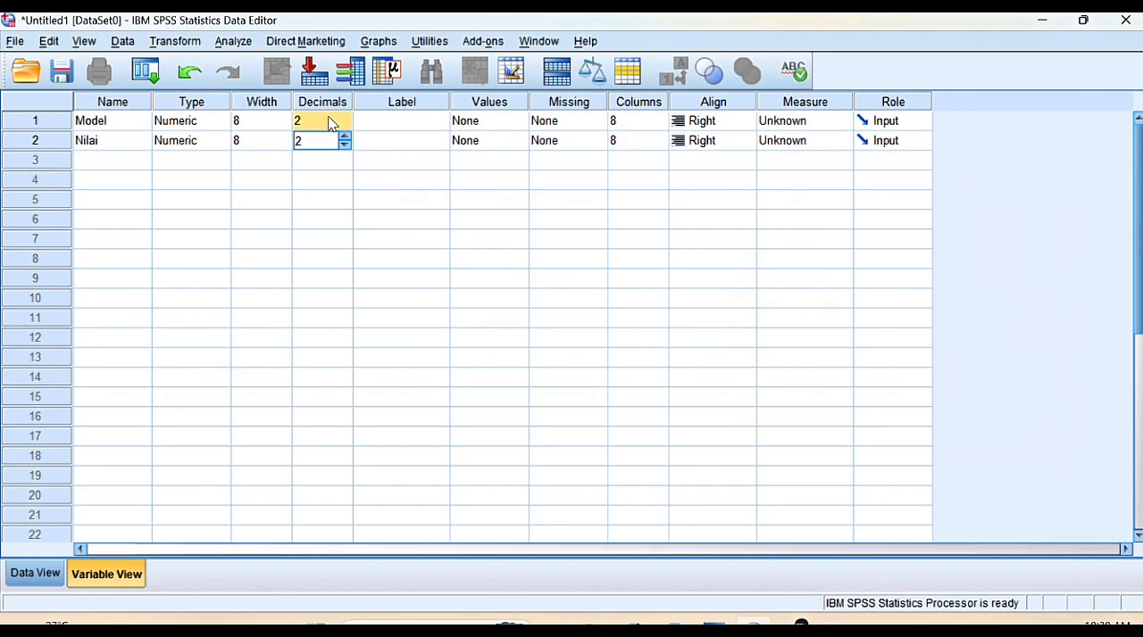
double_click(343, 120)
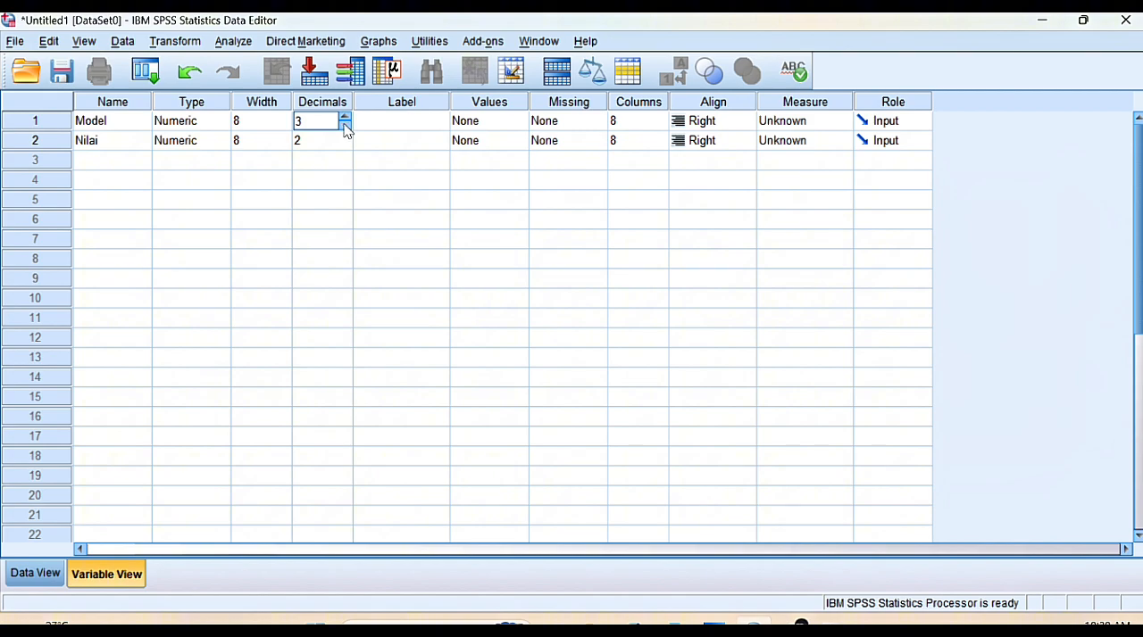
click(346, 129)
click(347, 129)
click(346, 129)
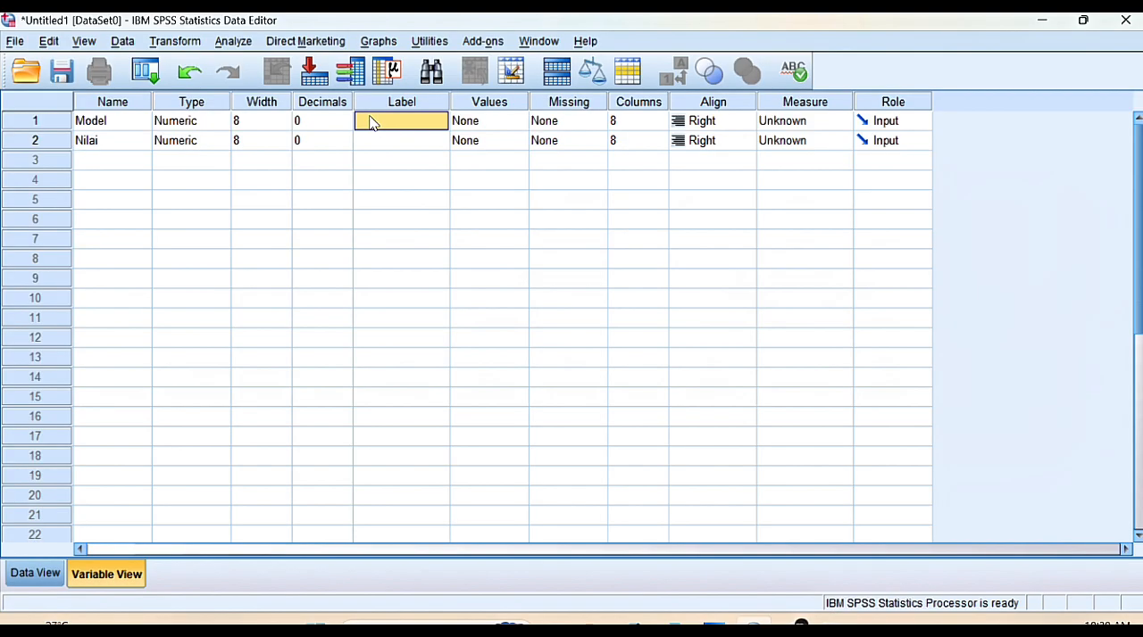
Label the Model variable with text starting "Model_PBL_dan_Model_Pj" and label the Nilai variable "Nilai"
click(371, 120)
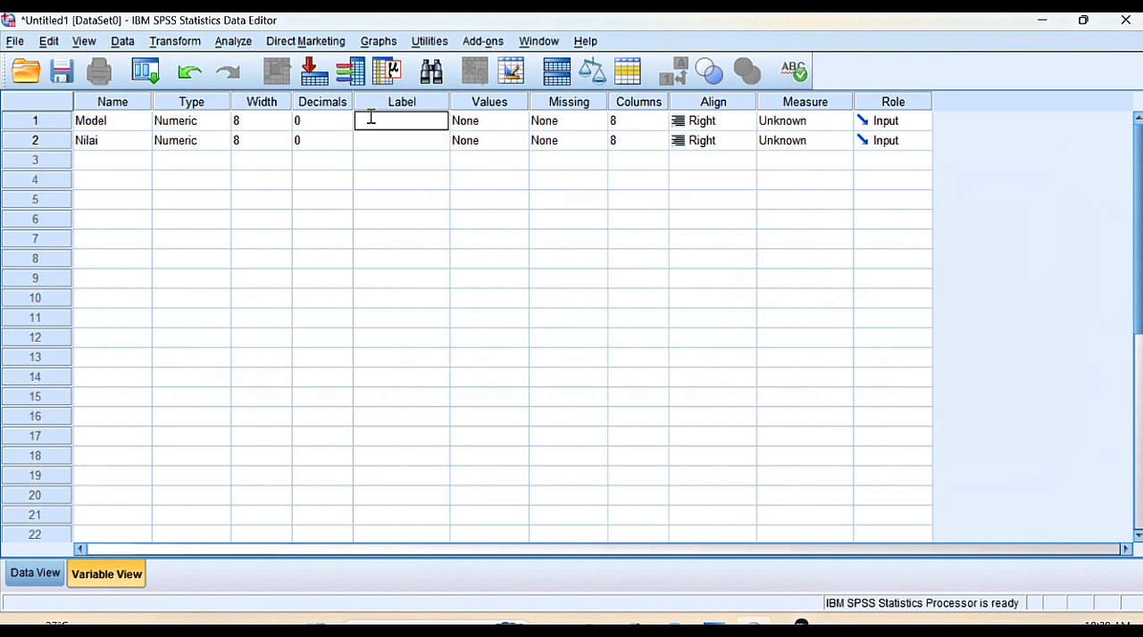
text(Model_PBL_dan_Model_Pj)
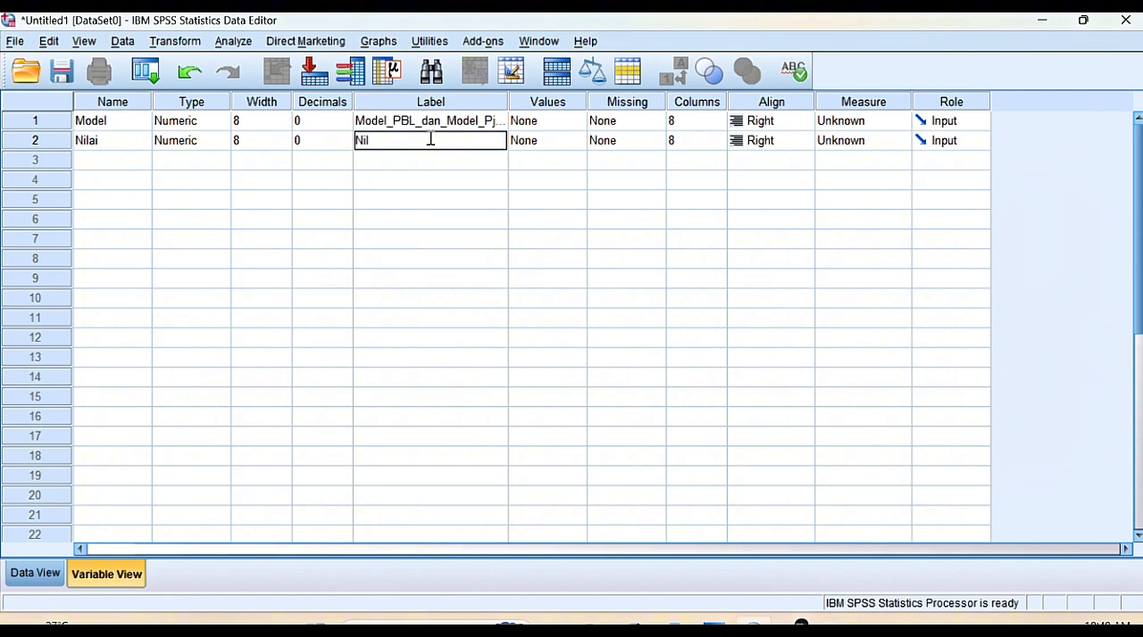
text(ai)
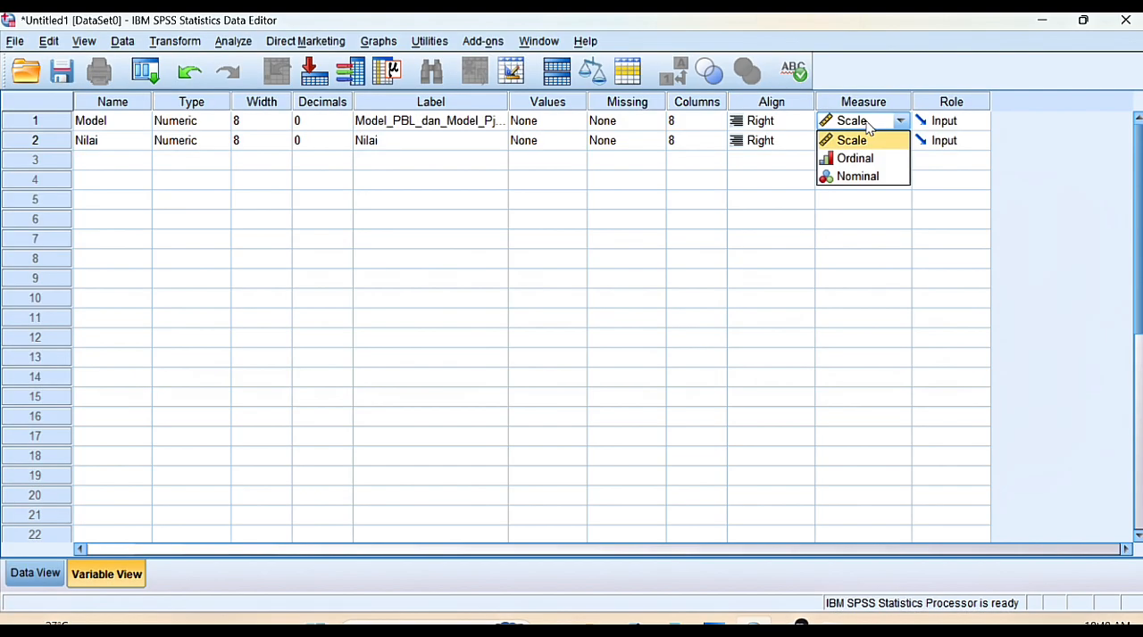
Set the measurement level of Model to Nominal and of Nilai to Scale
click(882, 181)
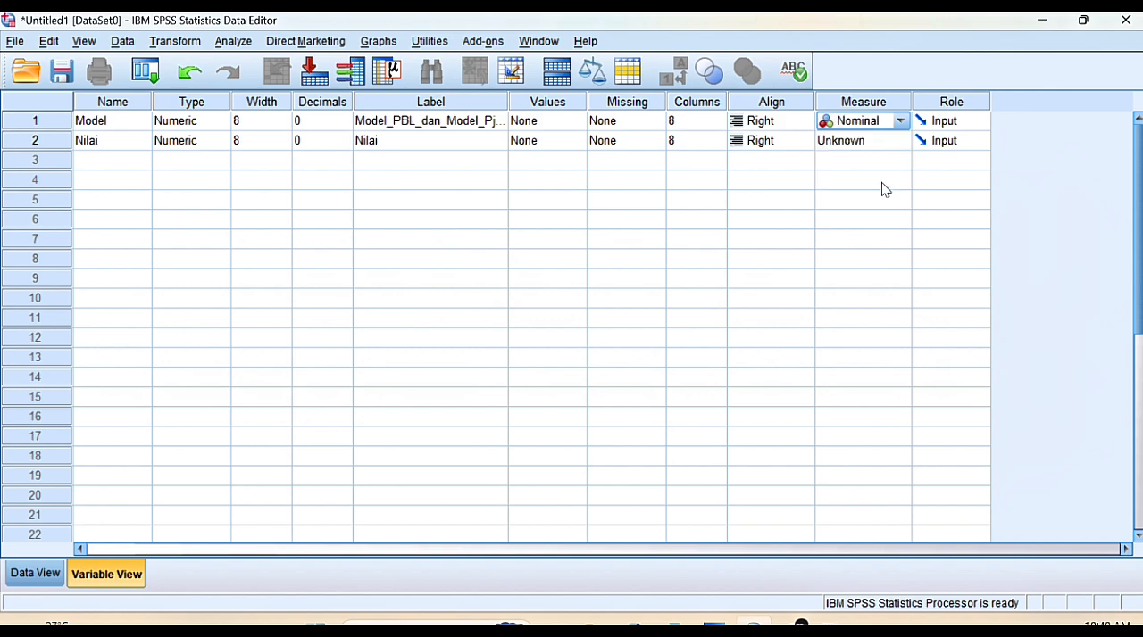
click(867, 145)
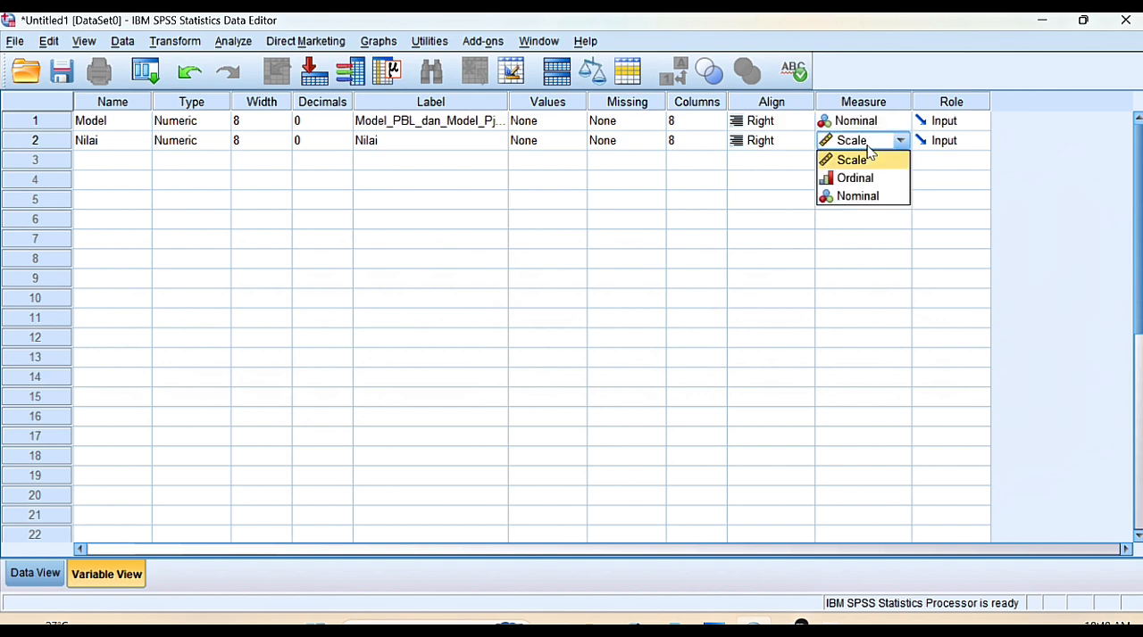
click(875, 162)
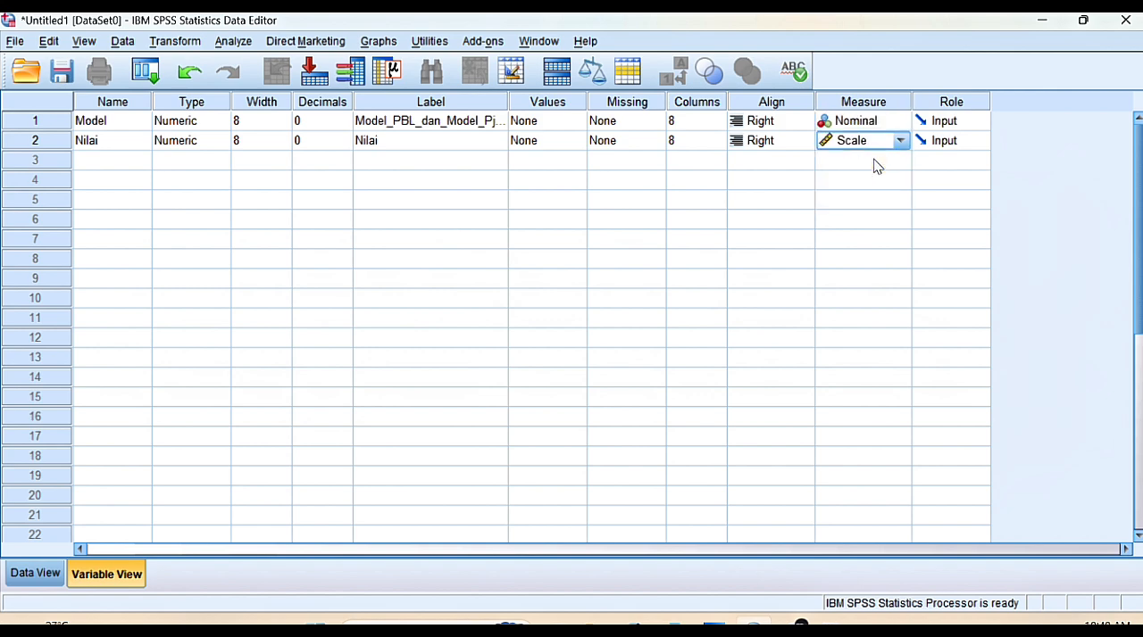
Add a value label to the Model variable that assigns "Model PBL" to value 1
click(542, 123)
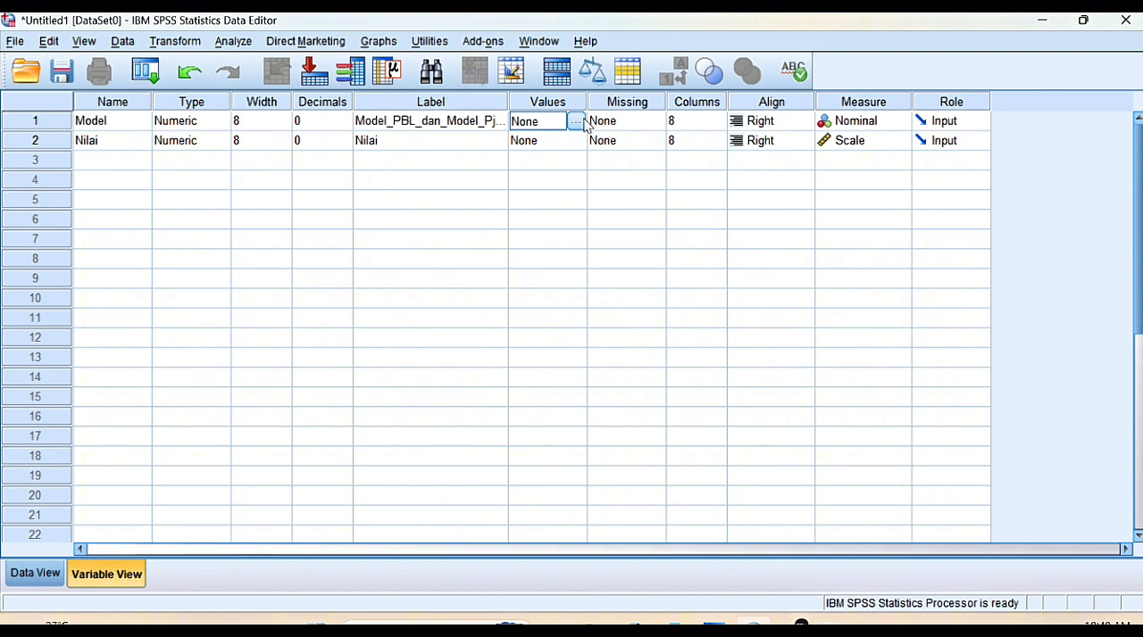
click(576, 122)
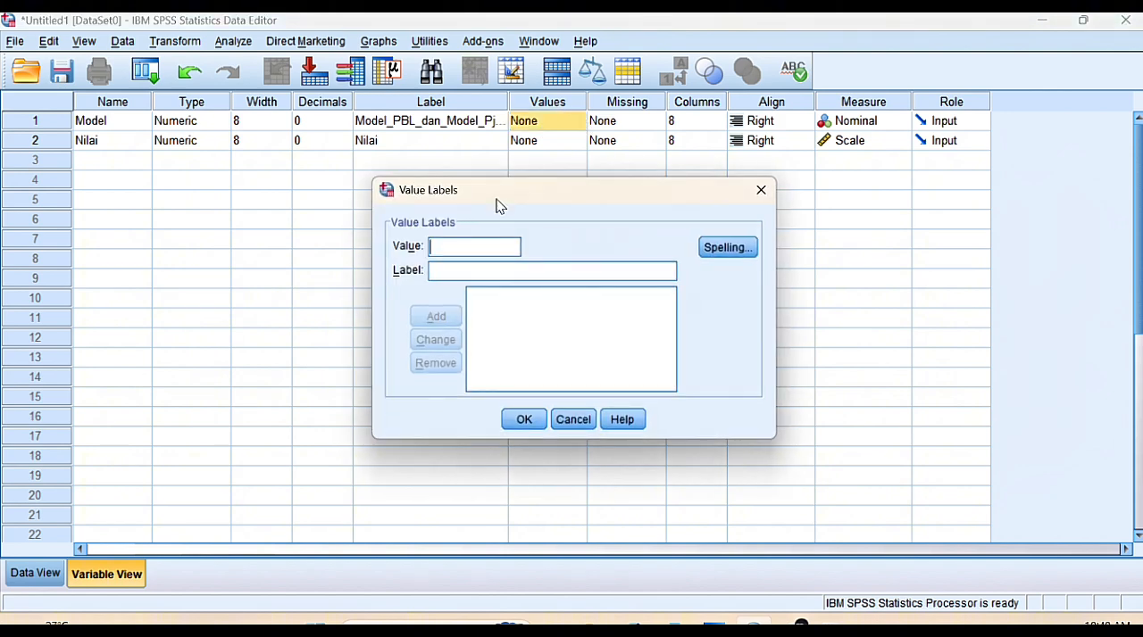
text(1)
click(446, 270)
text(Model)
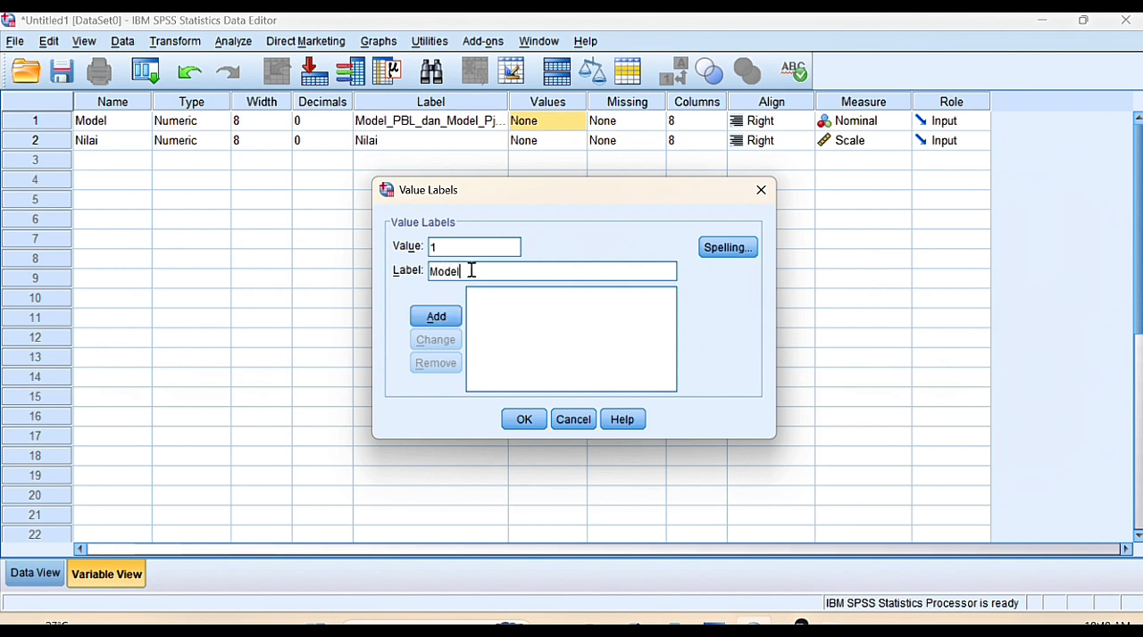
text( PBL)
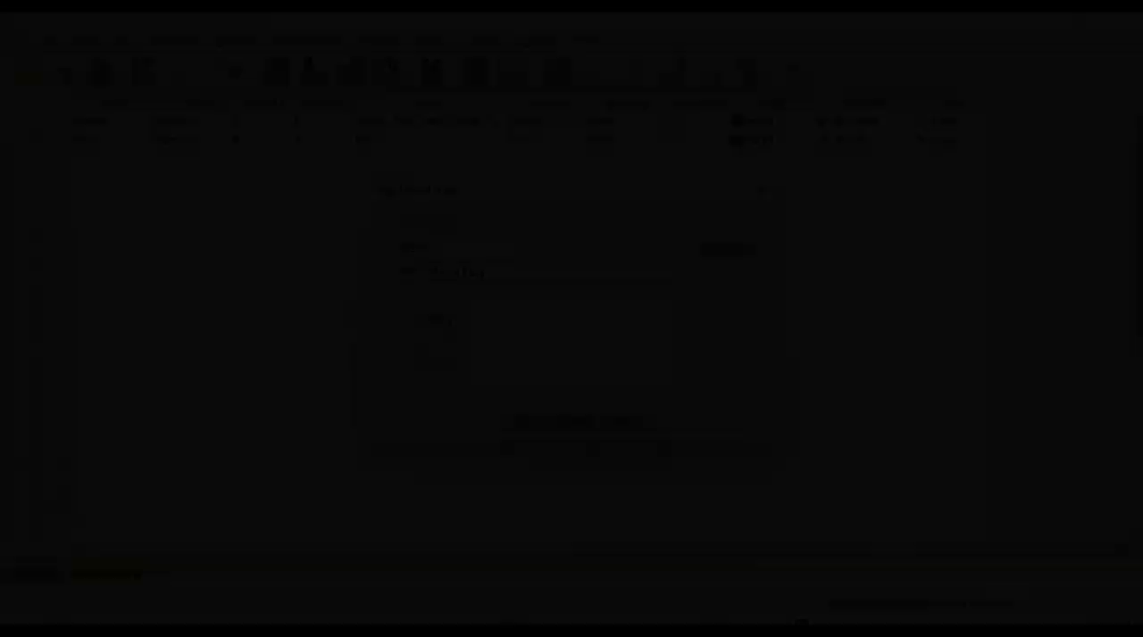
click(434, 316)
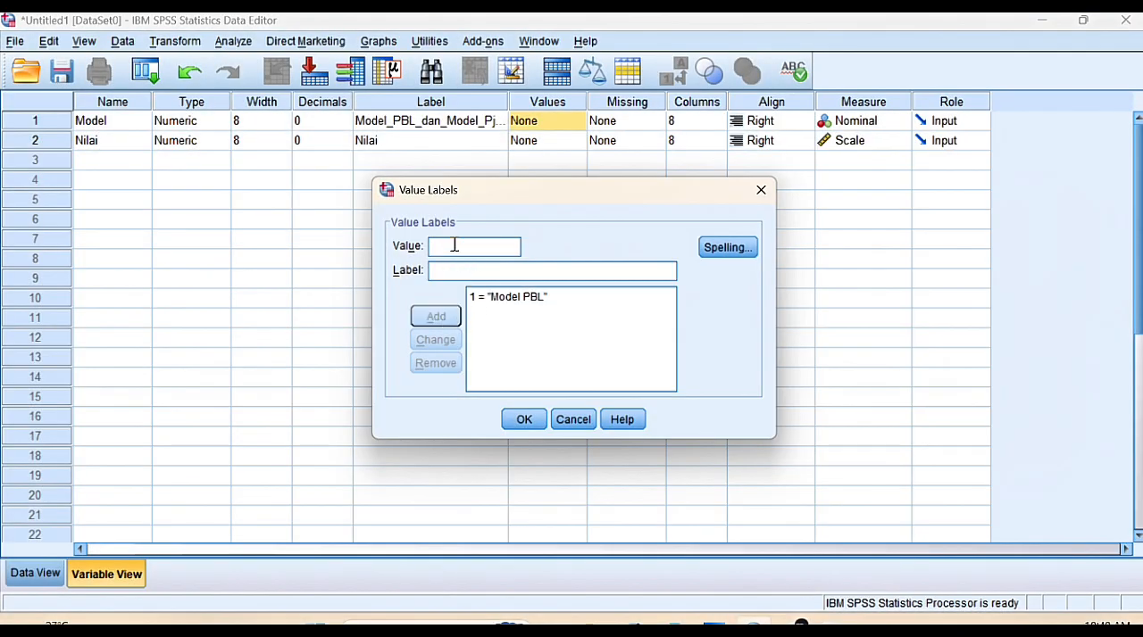
Add a second value label to the Model variable that assigns "Model PjBL" to value 2
text(2)
click(444, 269)
text(Mo)
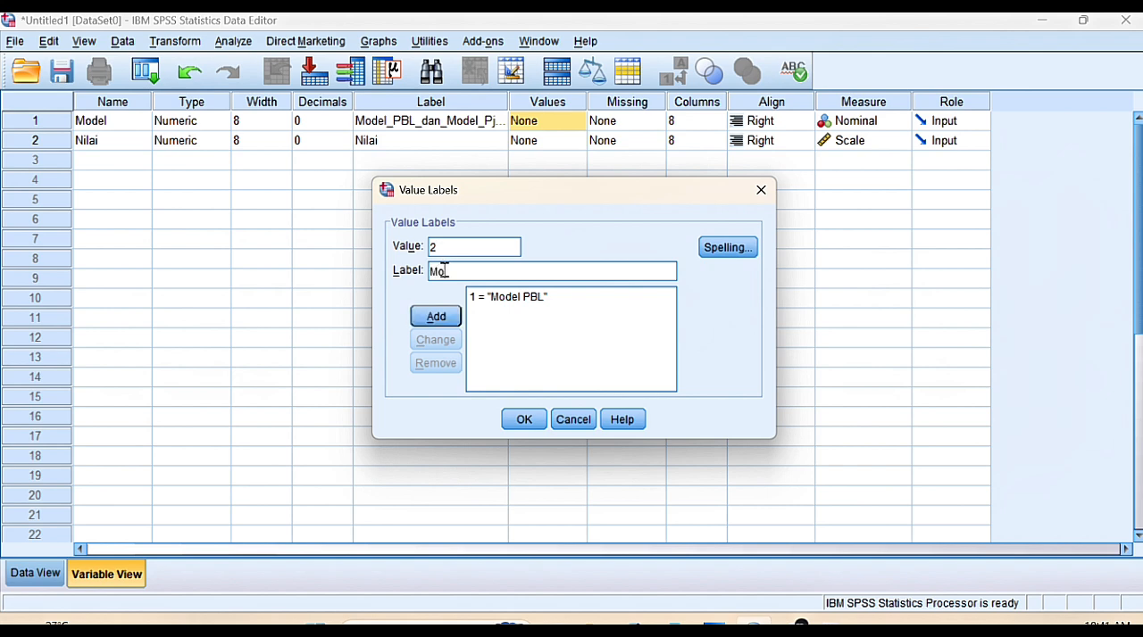
text(del PjBL)
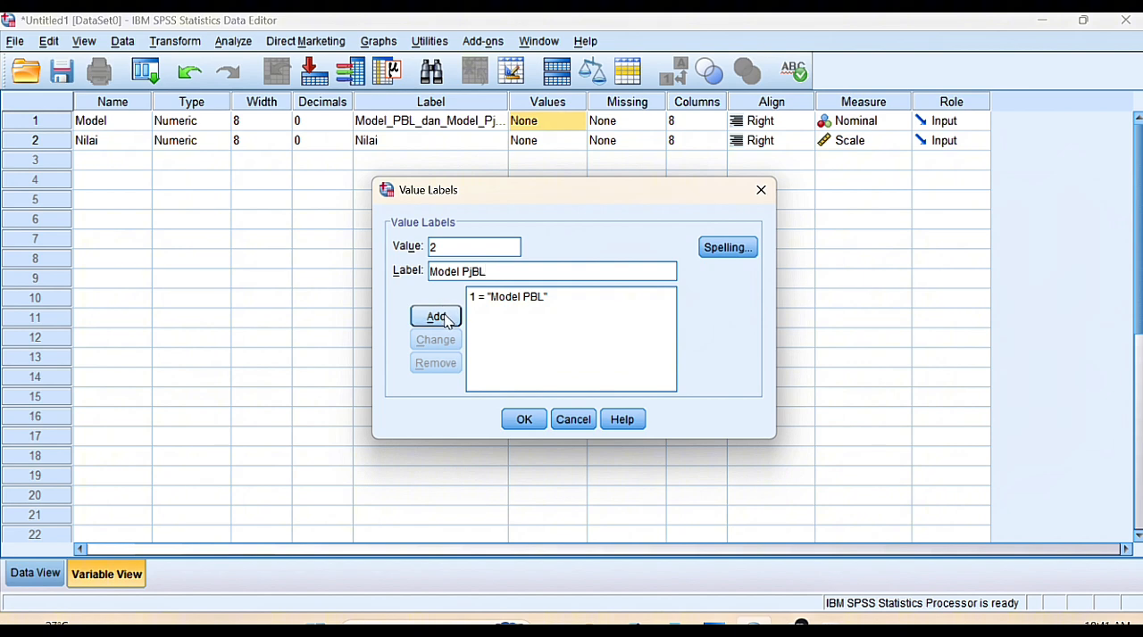
click(436, 318)
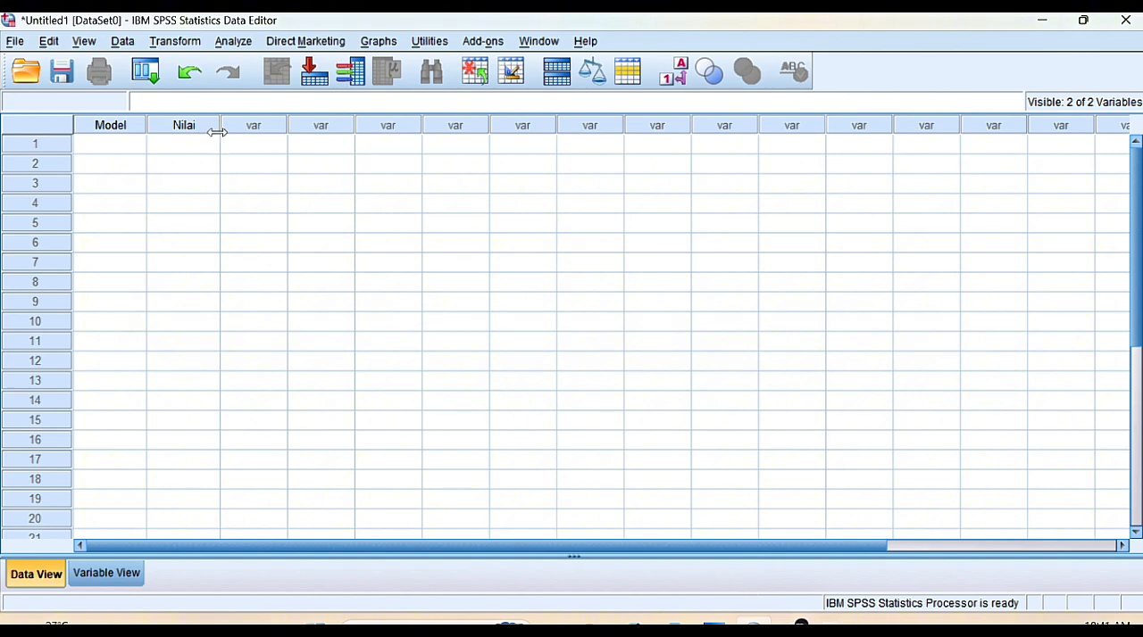
Fill the Model column of the data with 1 in rows 1 to 15 and 2 in rows 16 to 30
click(99, 144)
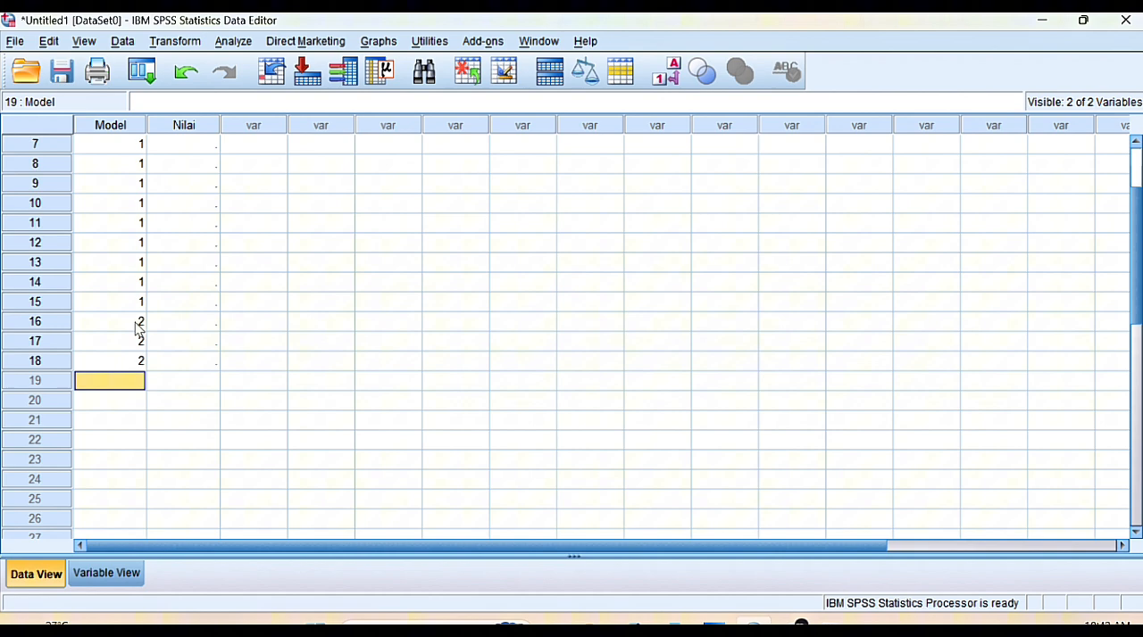
text(2)
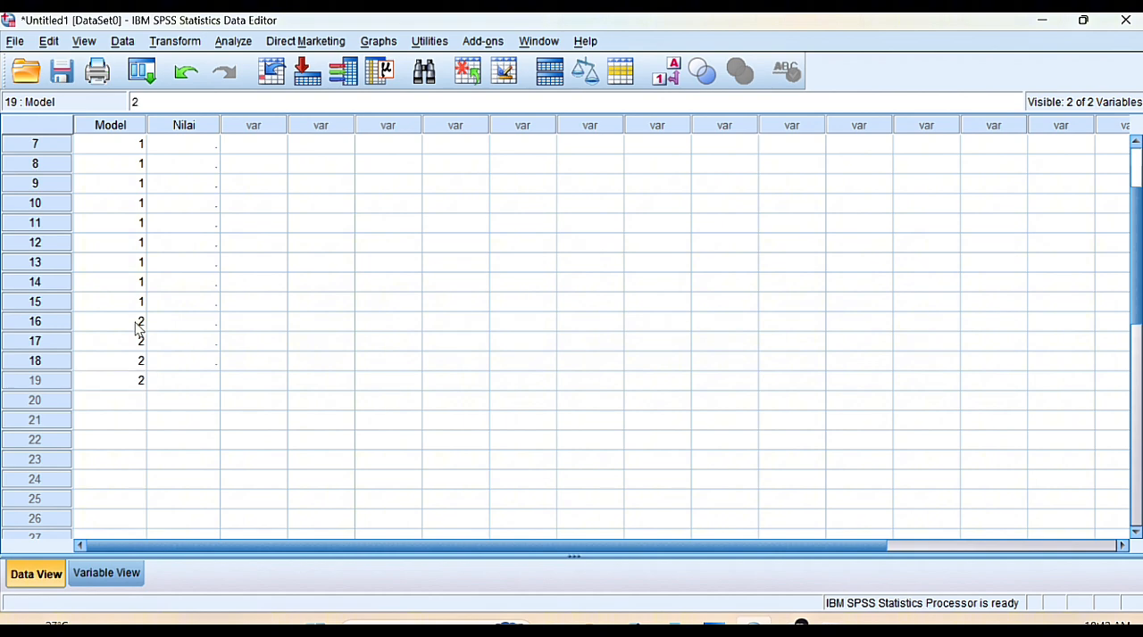
key(Return)
text(2)
key(Return)
text(2)
key(Return)
text(2)
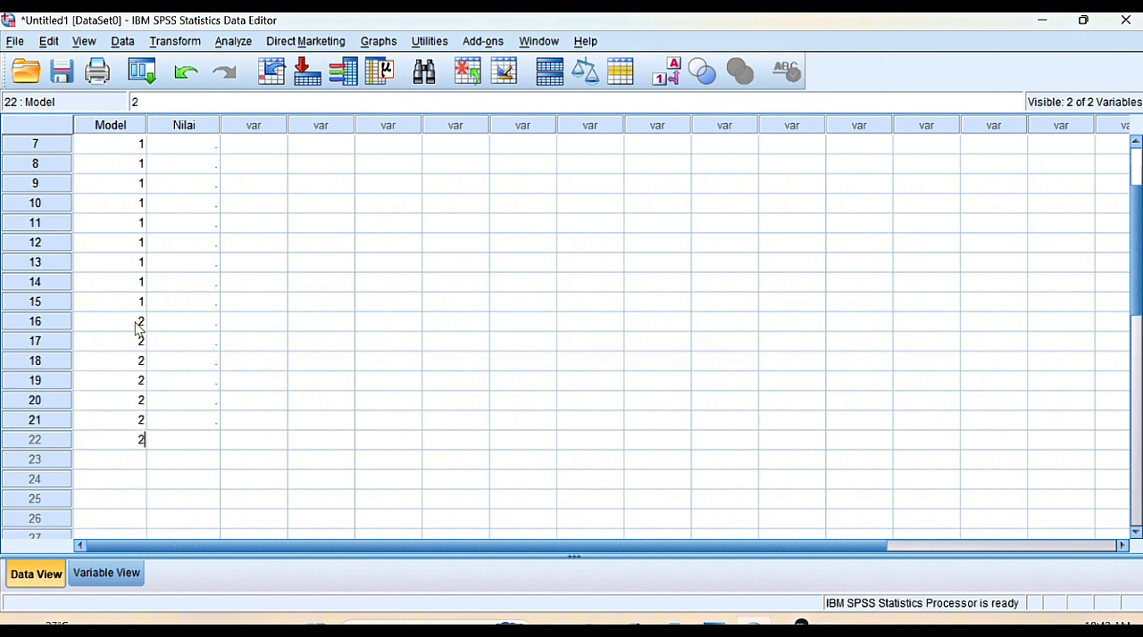
key(Return)
text(2)
key(Return)
text(2)
key(Return)
text(2)
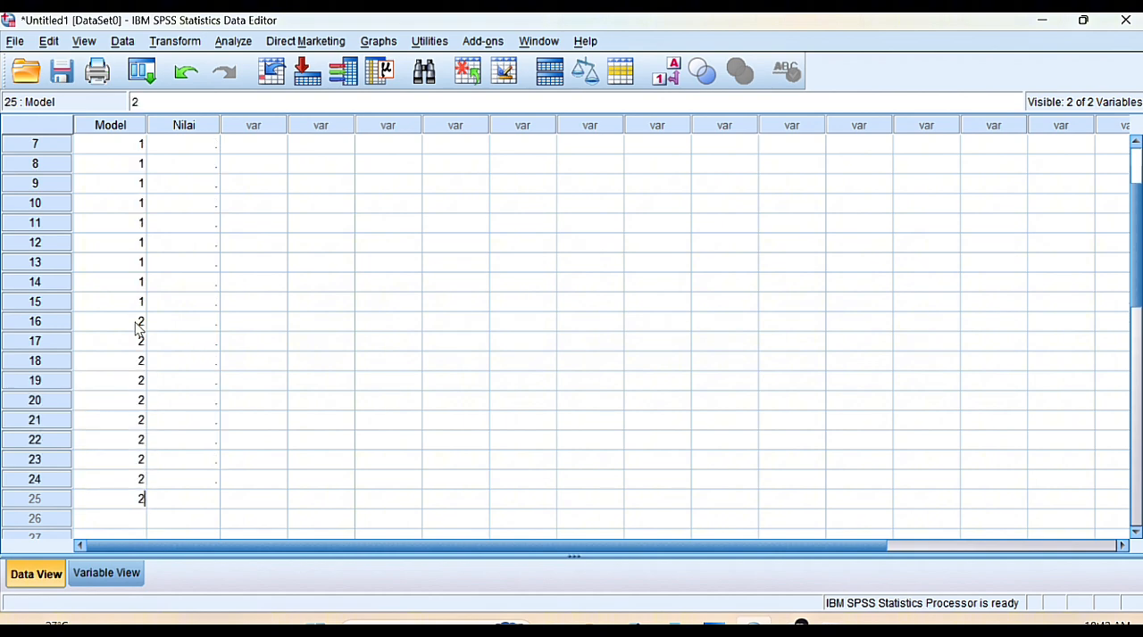
key(Return)
text(2)
key(Return)
text(2)
key(Return)
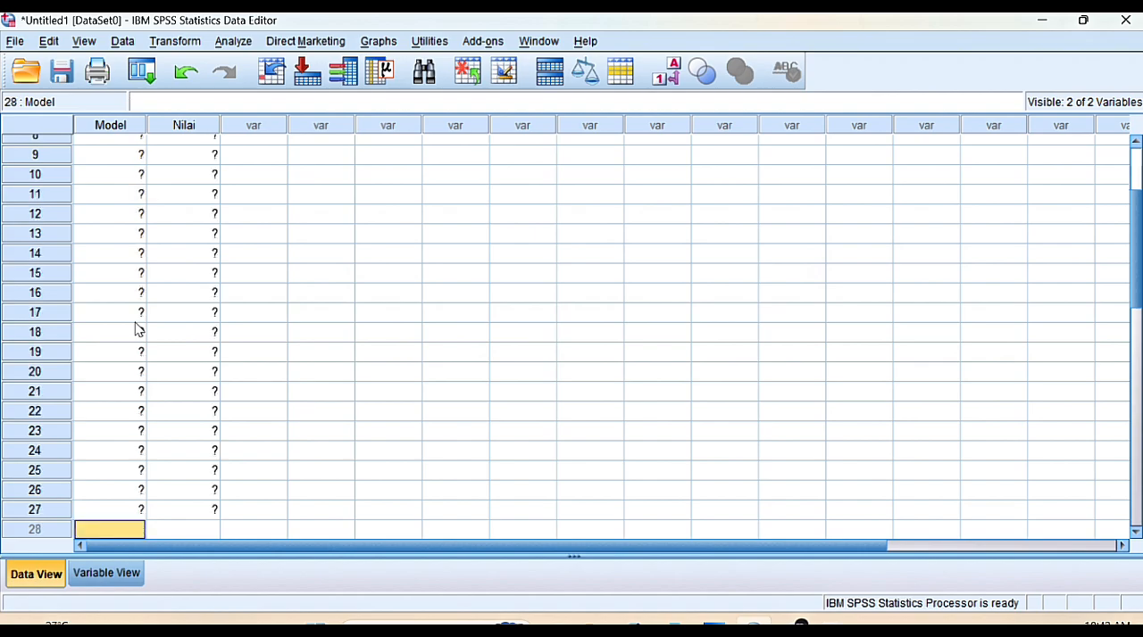
text(2)
key(Return)
text(2)
key(Return)
text(2)
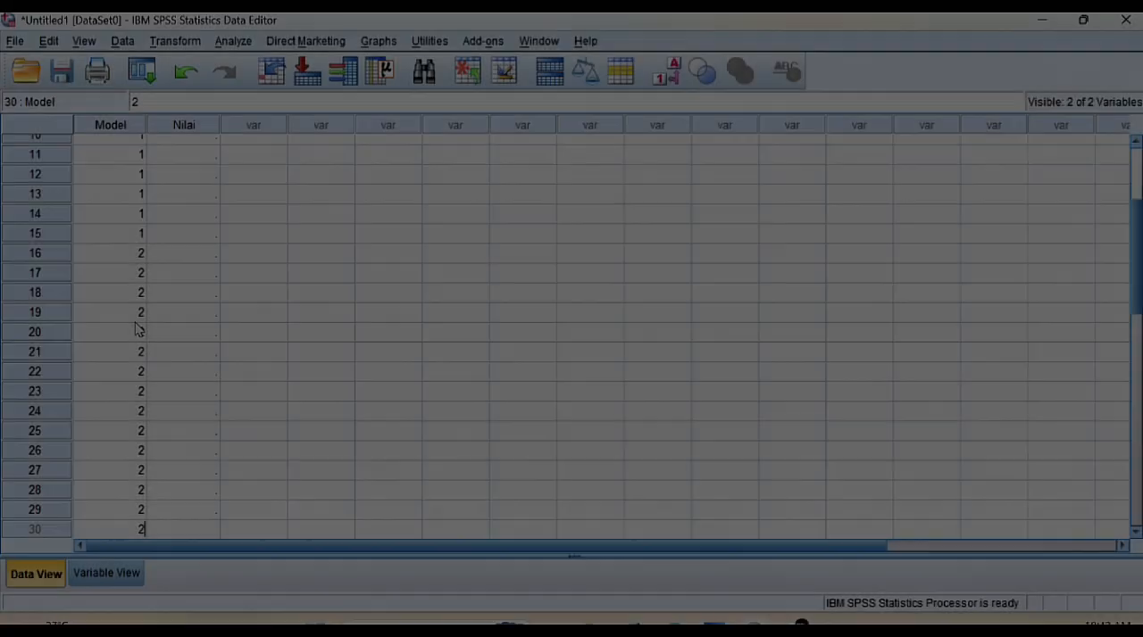
Switch to WhatsApp Web for the score table and fill Nilai rows 1 to 15 with the Model PBL scores, returning to SPSS
scroll(185, 243, up, 3)
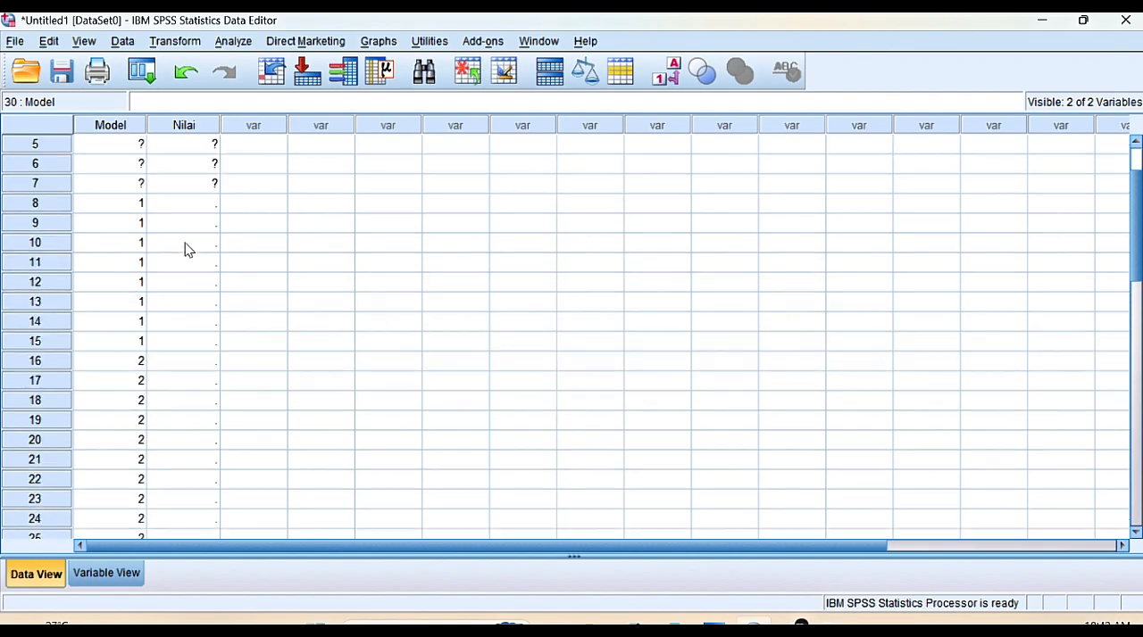
click(185, 146)
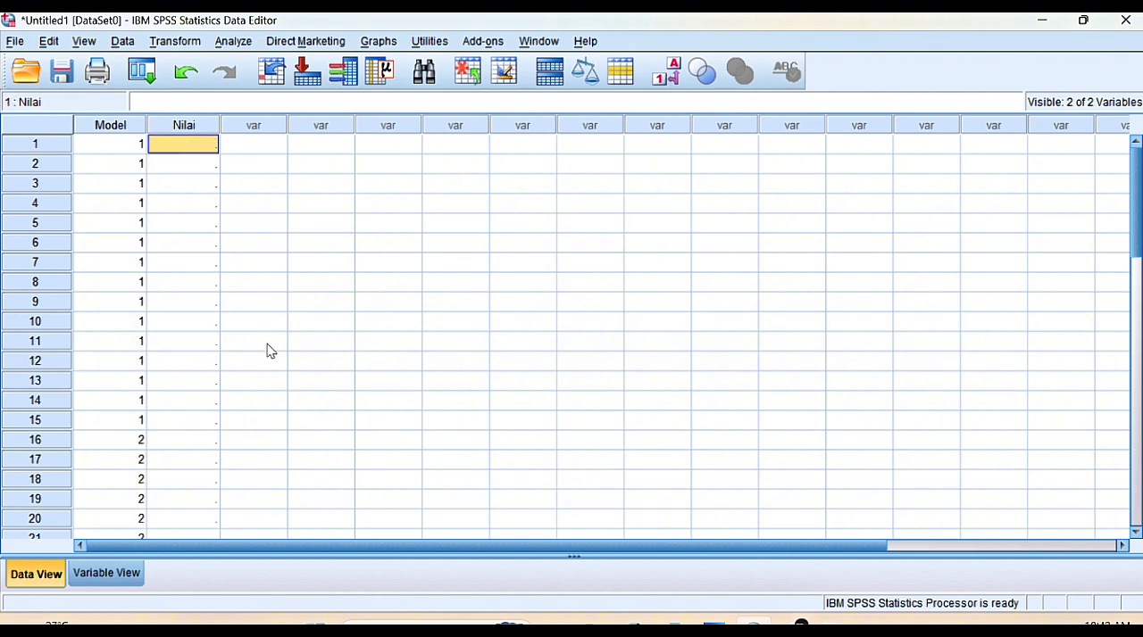
mouse_move(790, 623)
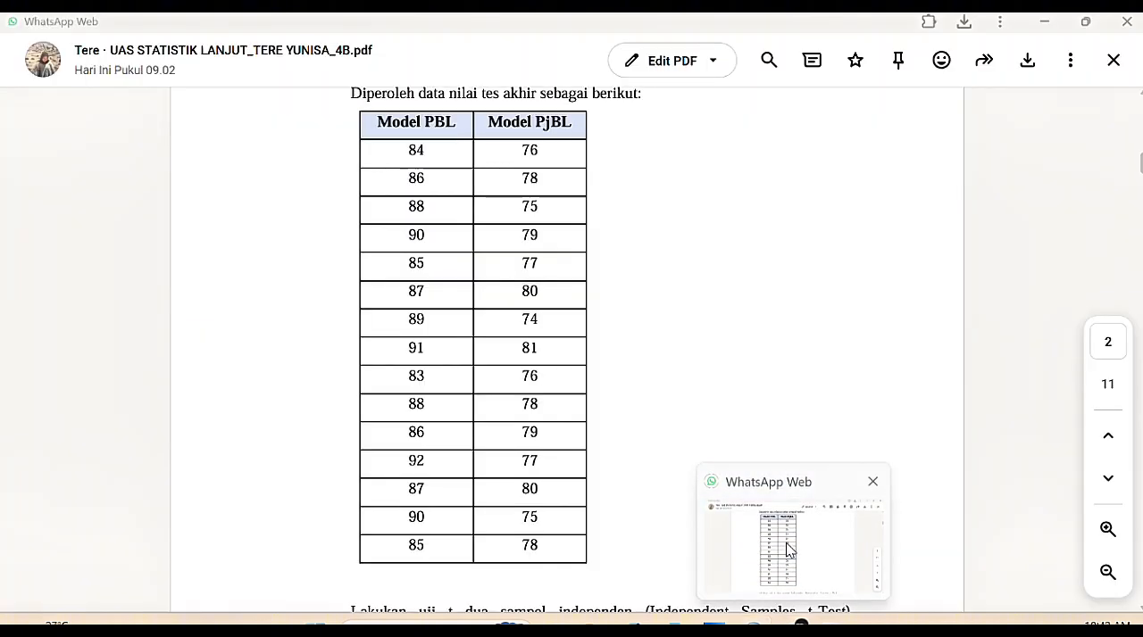
click(785, 548)
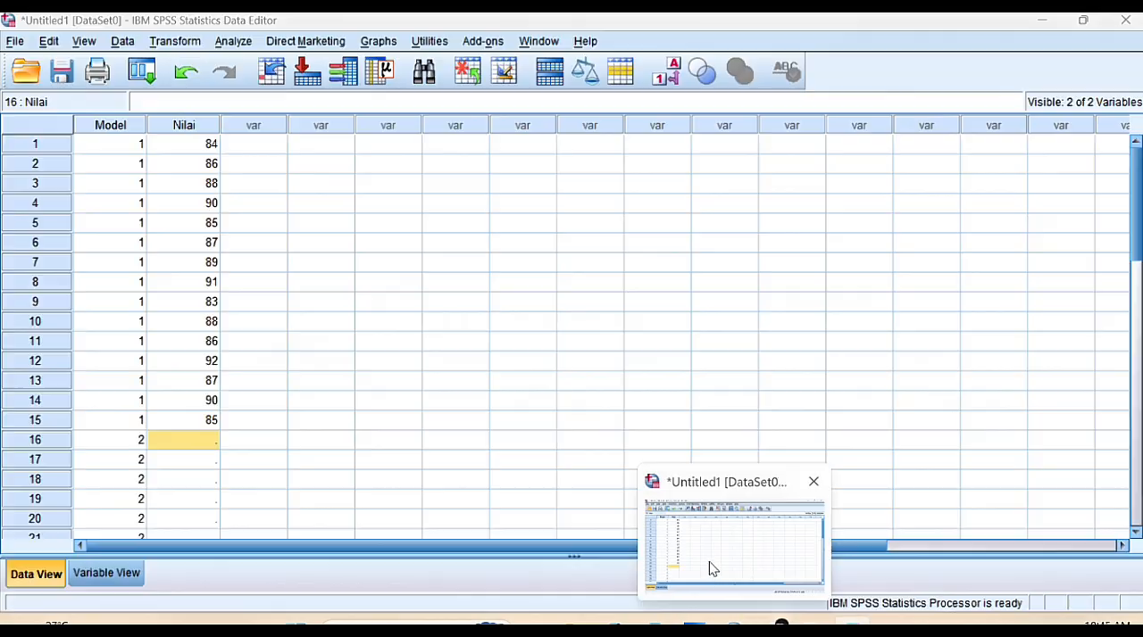
click(709, 562)
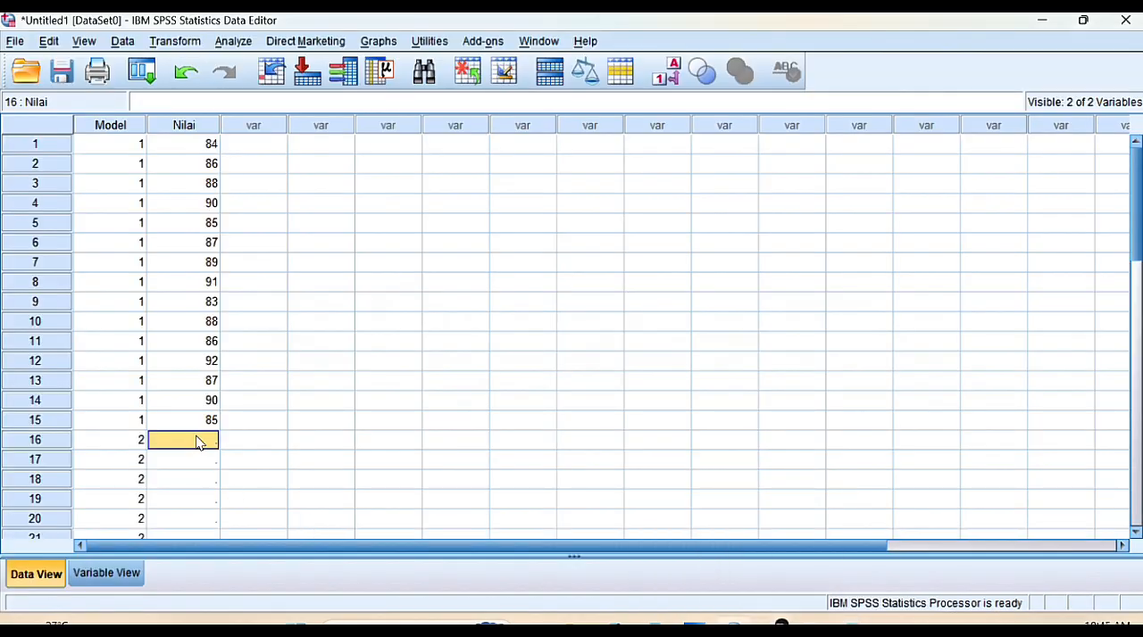
Fill Nilai rows 16 to 30 with the copied Model PjBL scores
key(ctrl+v)
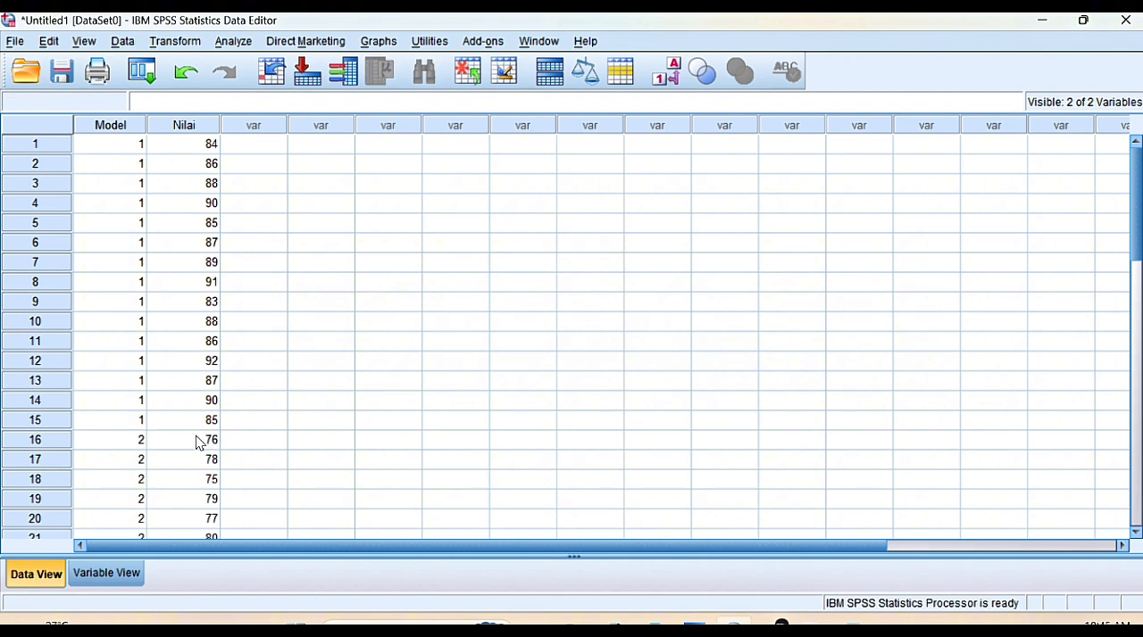
scroll(198, 442, down, 4)
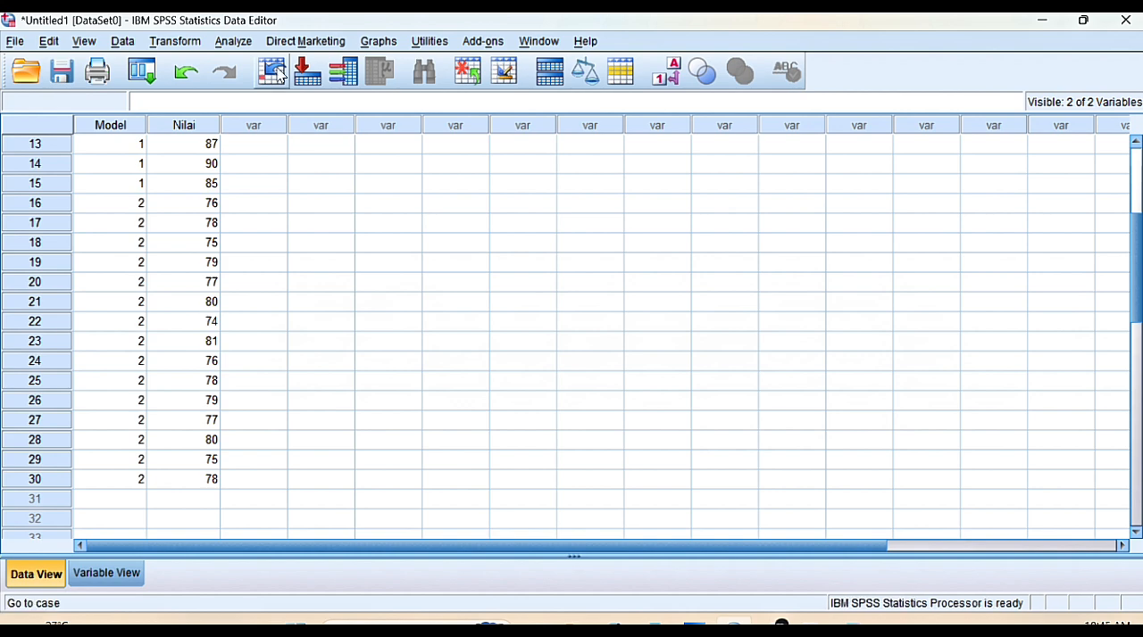
Set up an Explore analysis with Nilai as the dependent variable and the Model variable as the factor
click(228, 43)
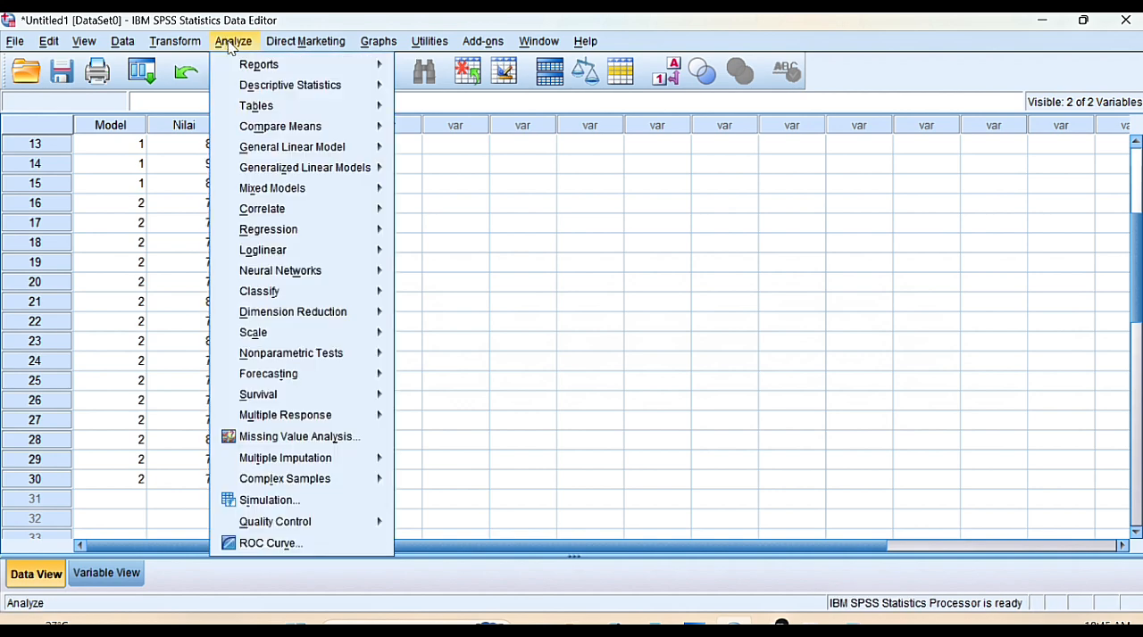
mouse_move(295, 92)
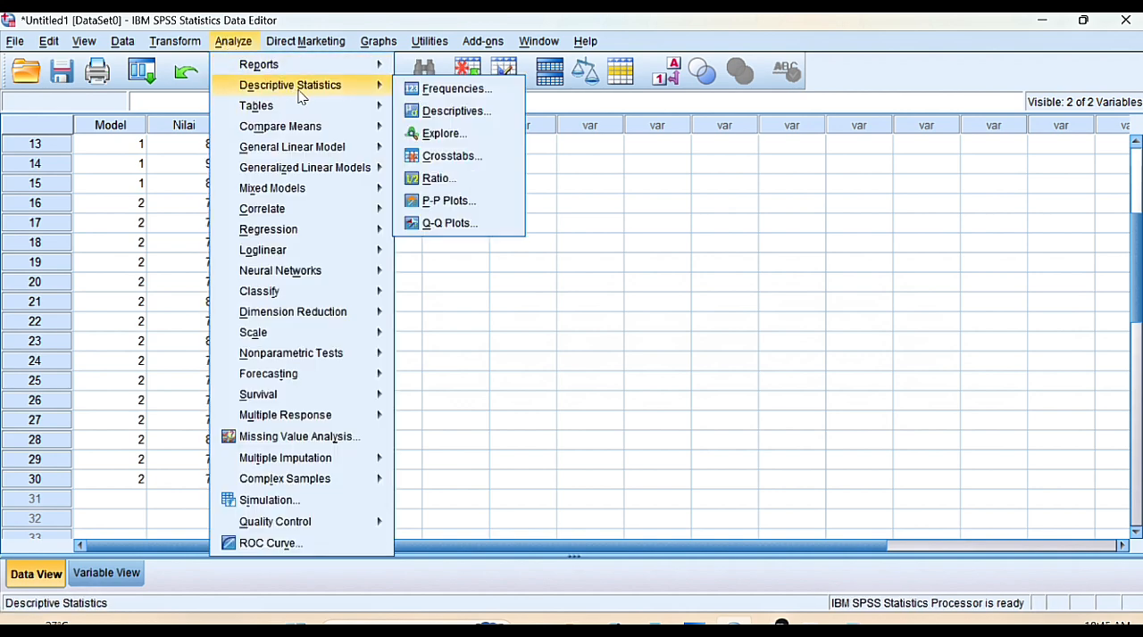
click(442, 134)
click(442, 134)
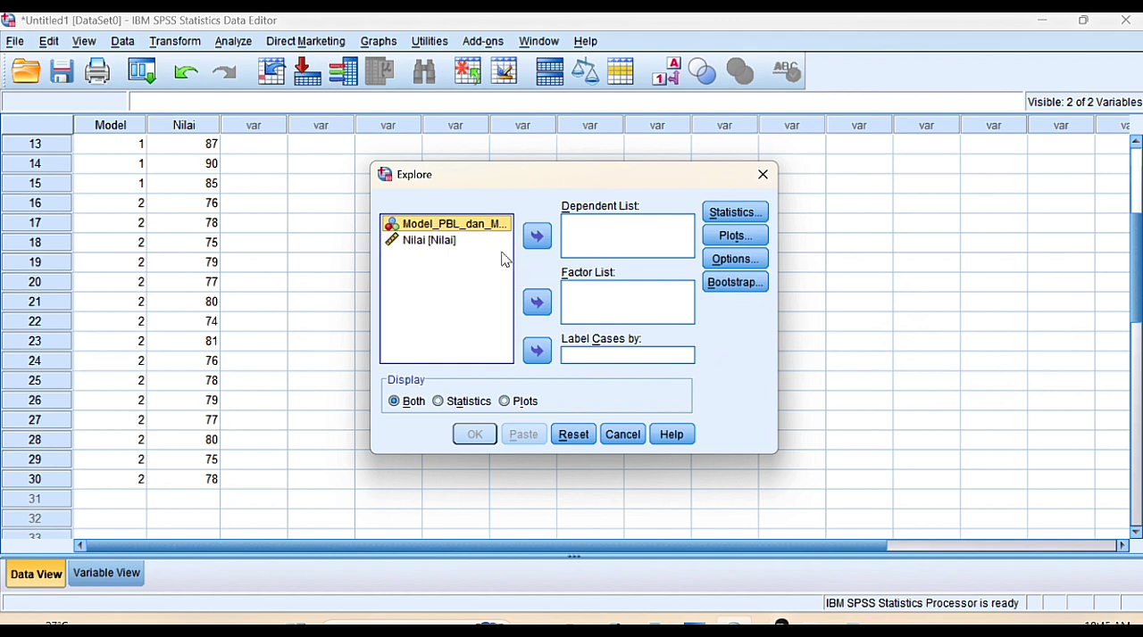
click(536, 303)
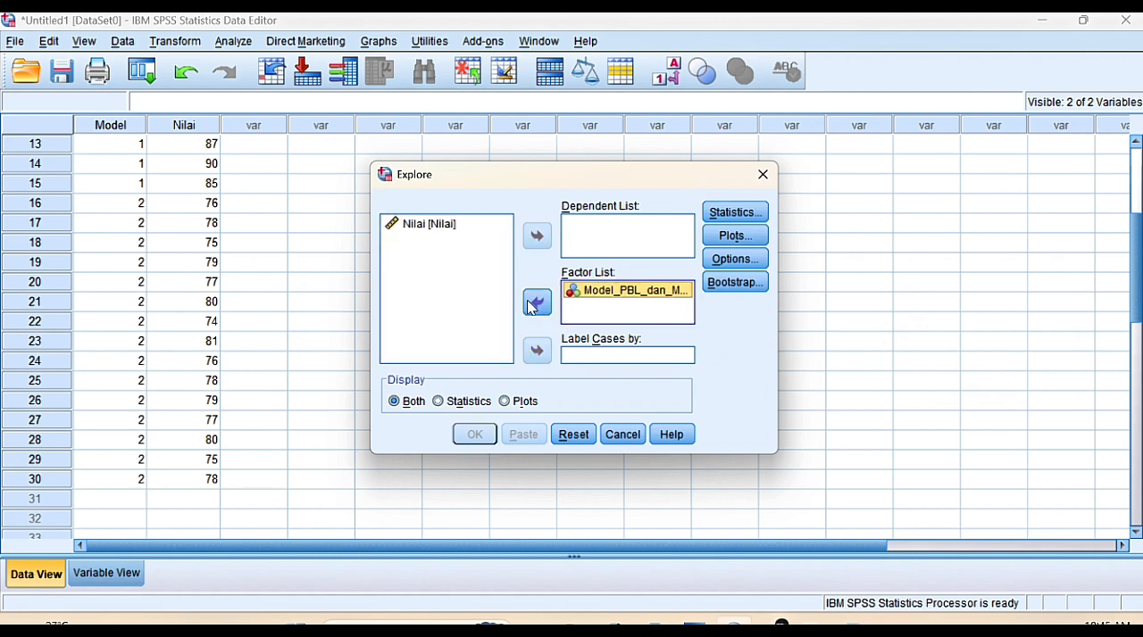
click(440, 228)
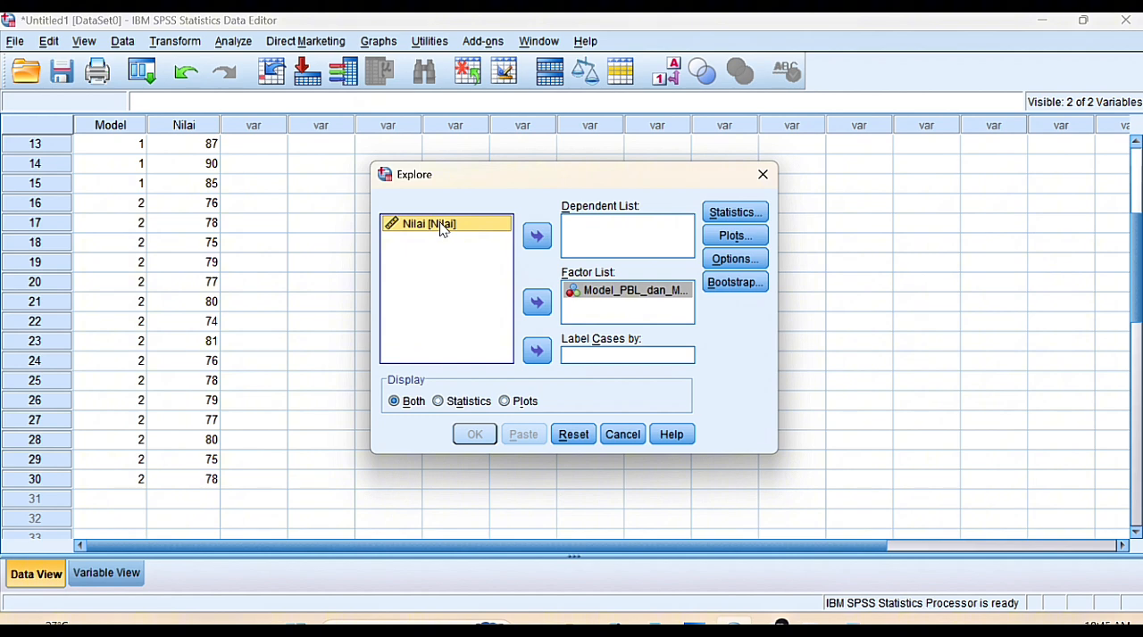
click(539, 239)
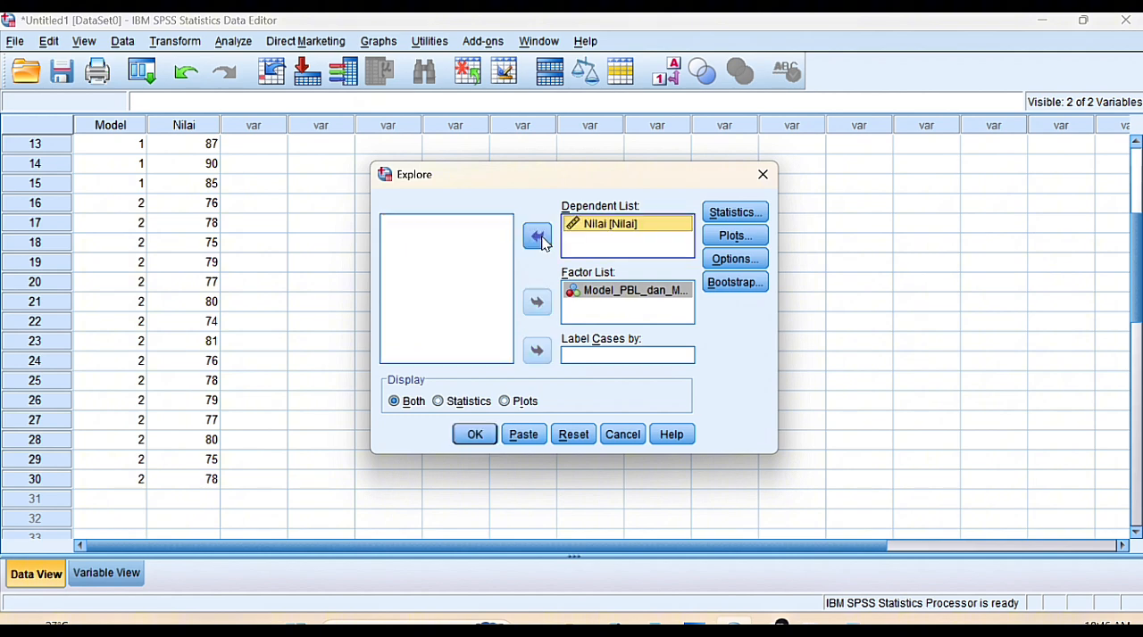
Add normality plots with tests to the Explore analysis, run it and review the Tests of Normality table
click(734, 237)
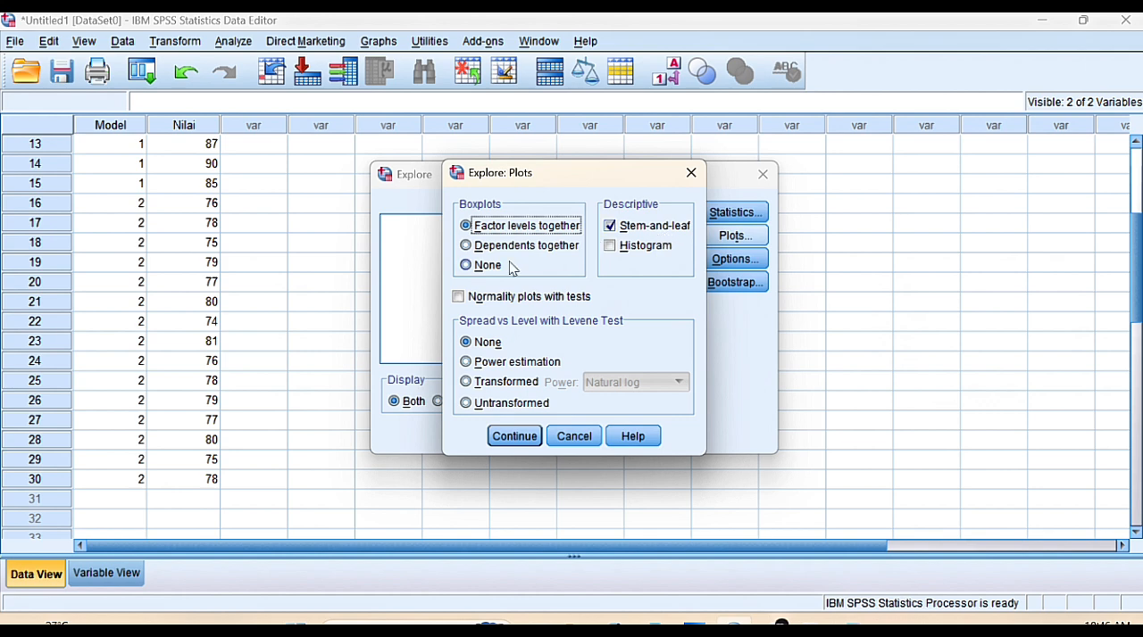
click(459, 297)
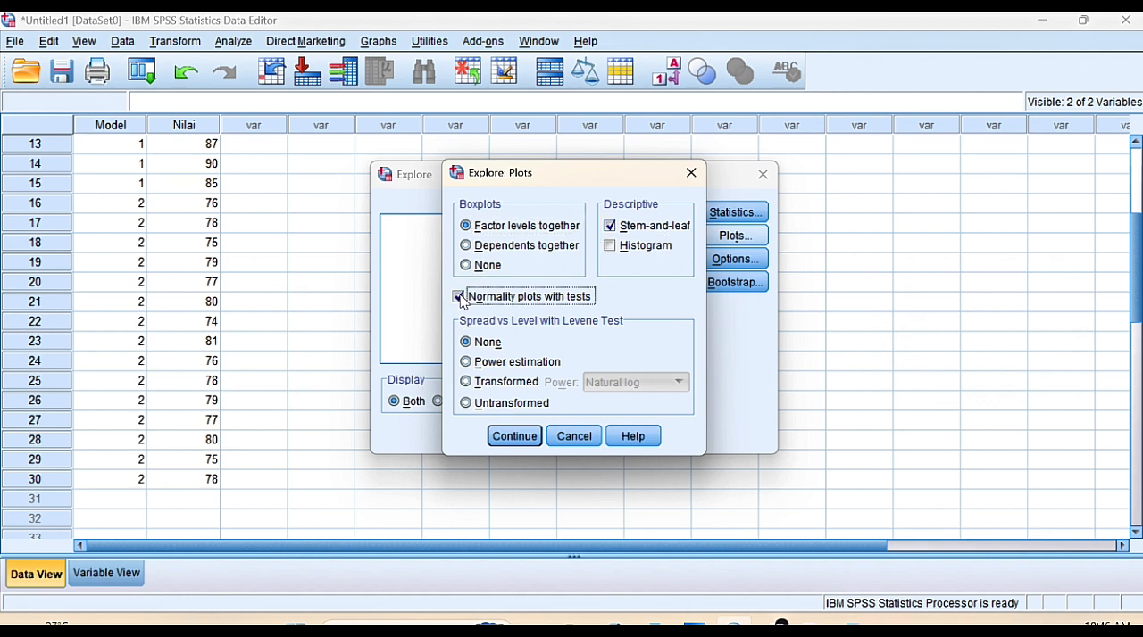
click(514, 437)
click(473, 434)
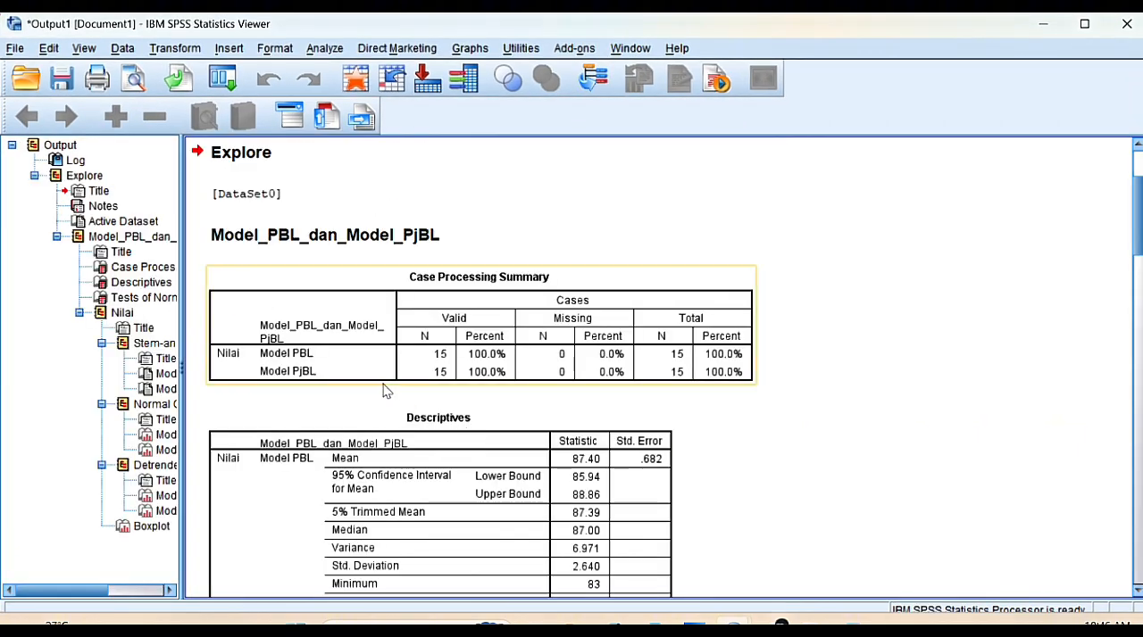
scroll(344, 290, down, 15)
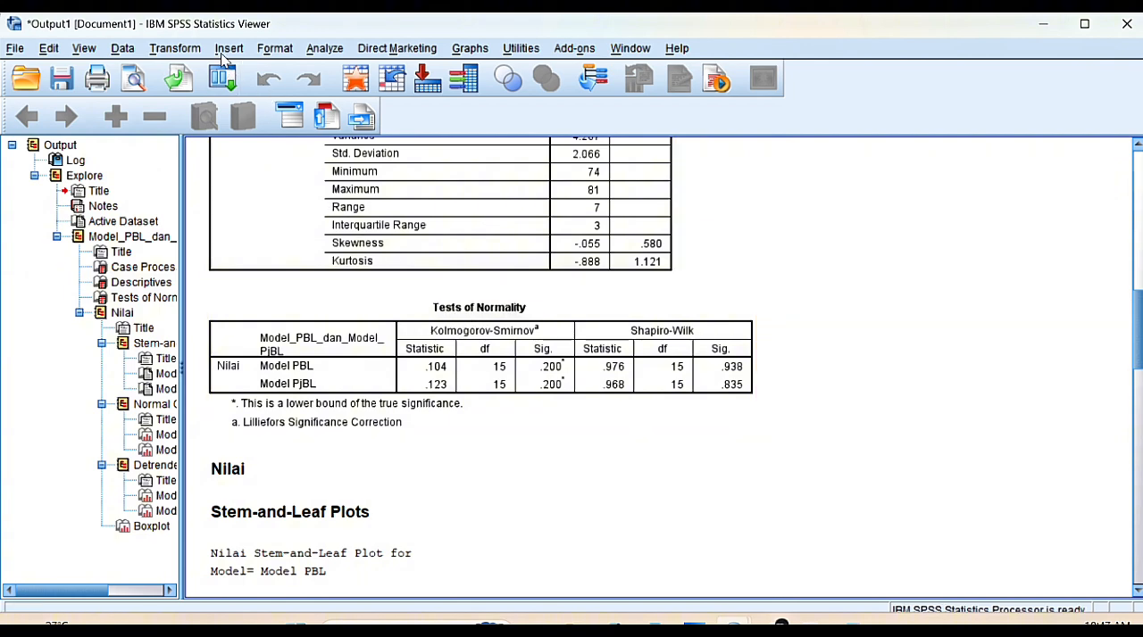
Set up a One-Way ANOVA with Nilai as the dependent variable and the Model variable as the factor
click(325, 49)
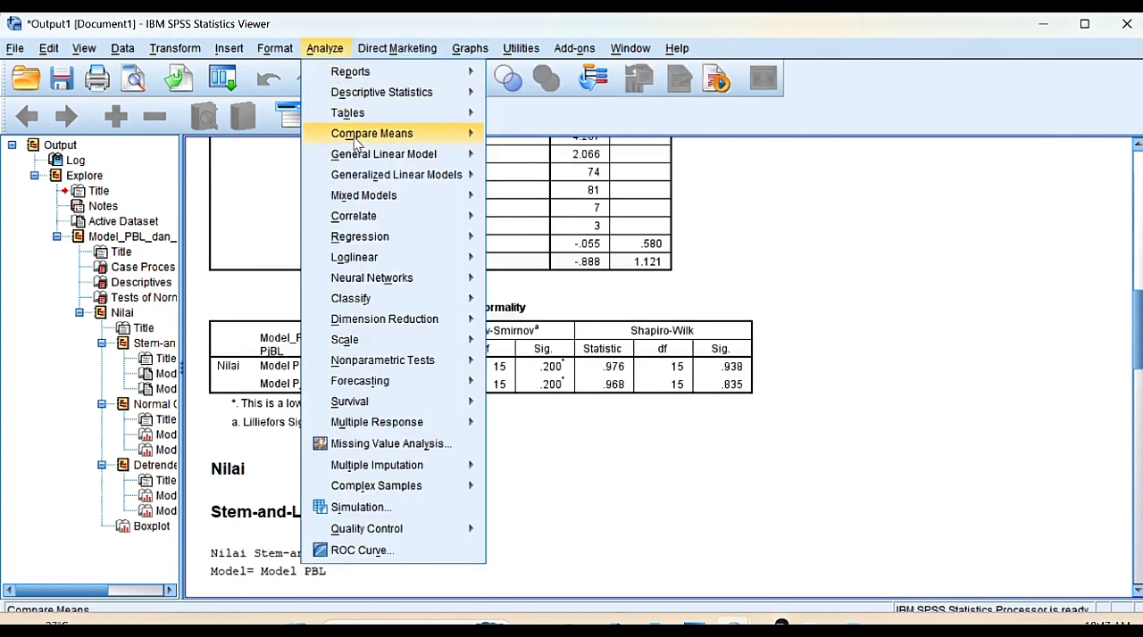
mouse_move(360, 143)
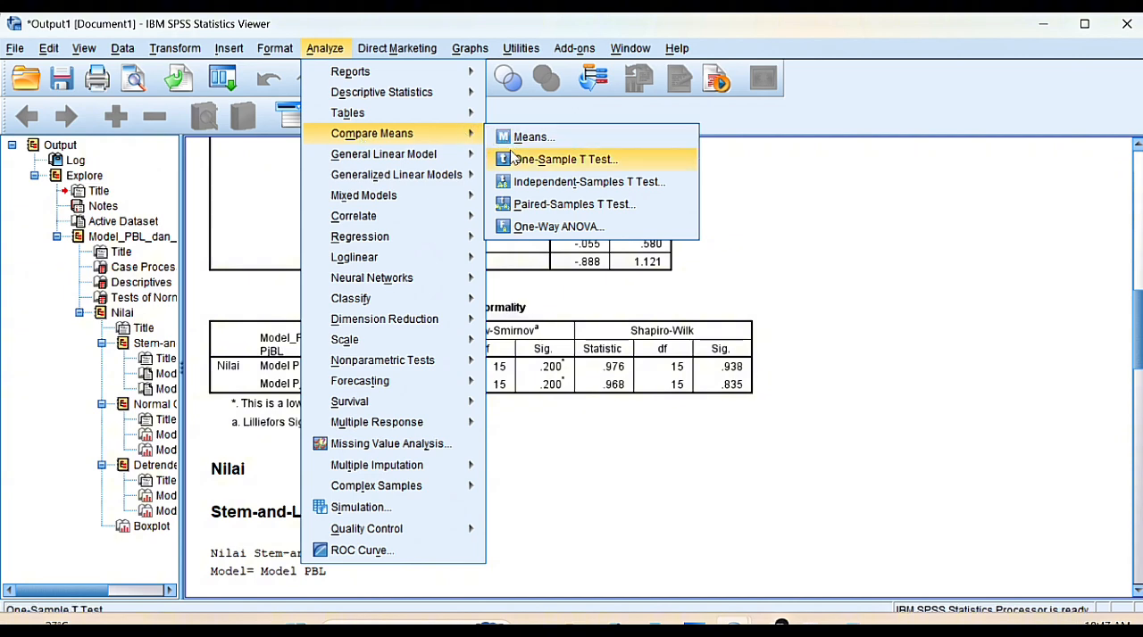
click(545, 227)
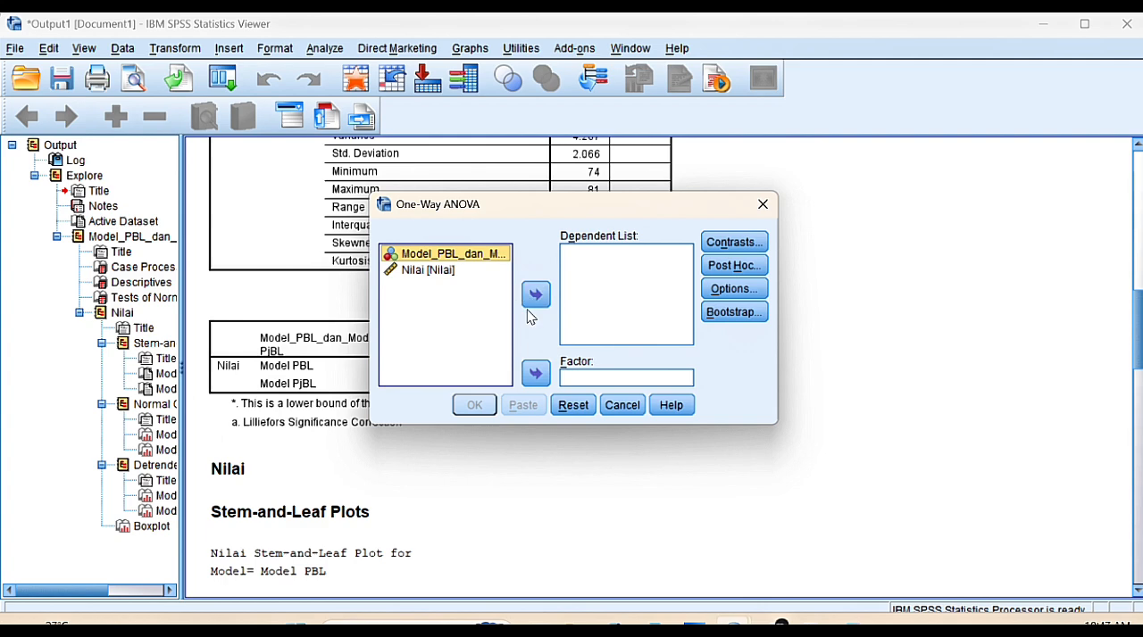
click(536, 373)
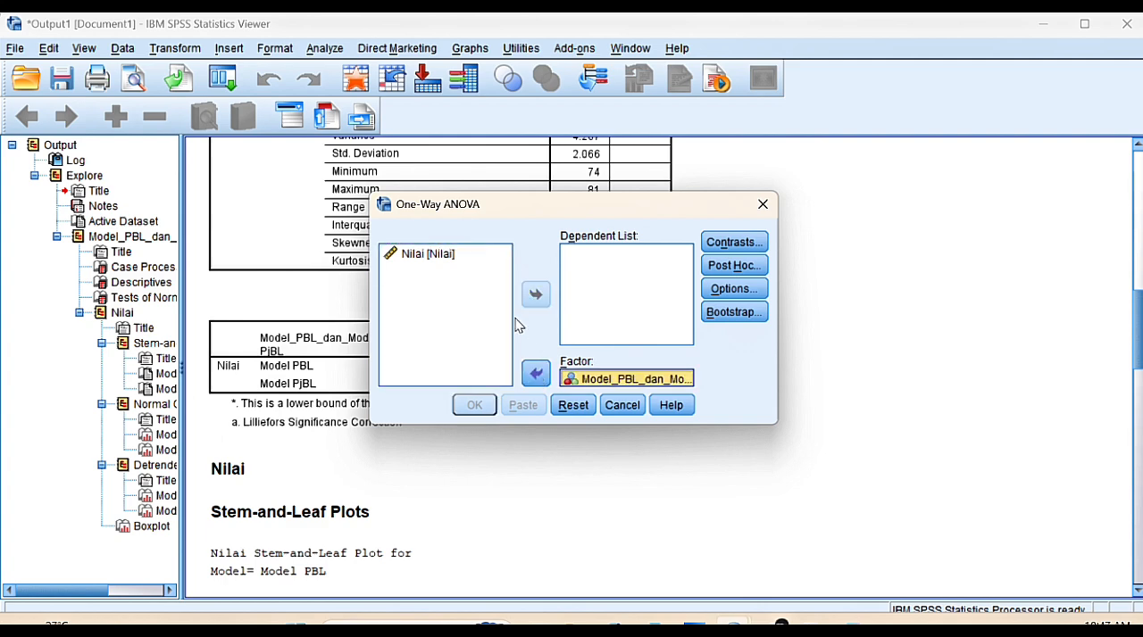
click(446, 254)
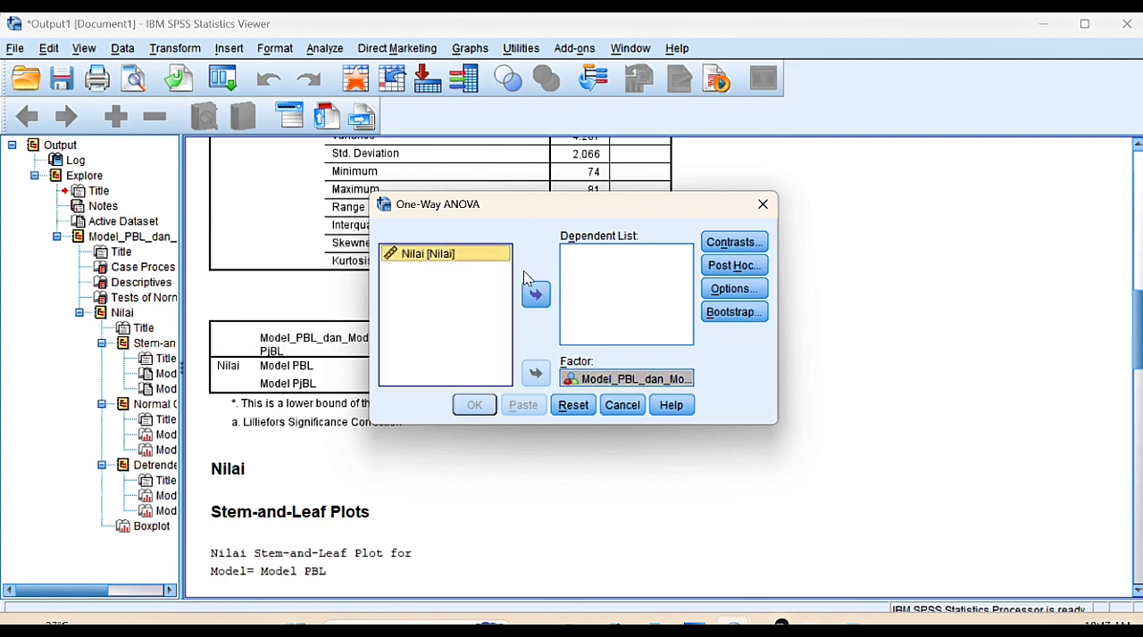
click(538, 297)
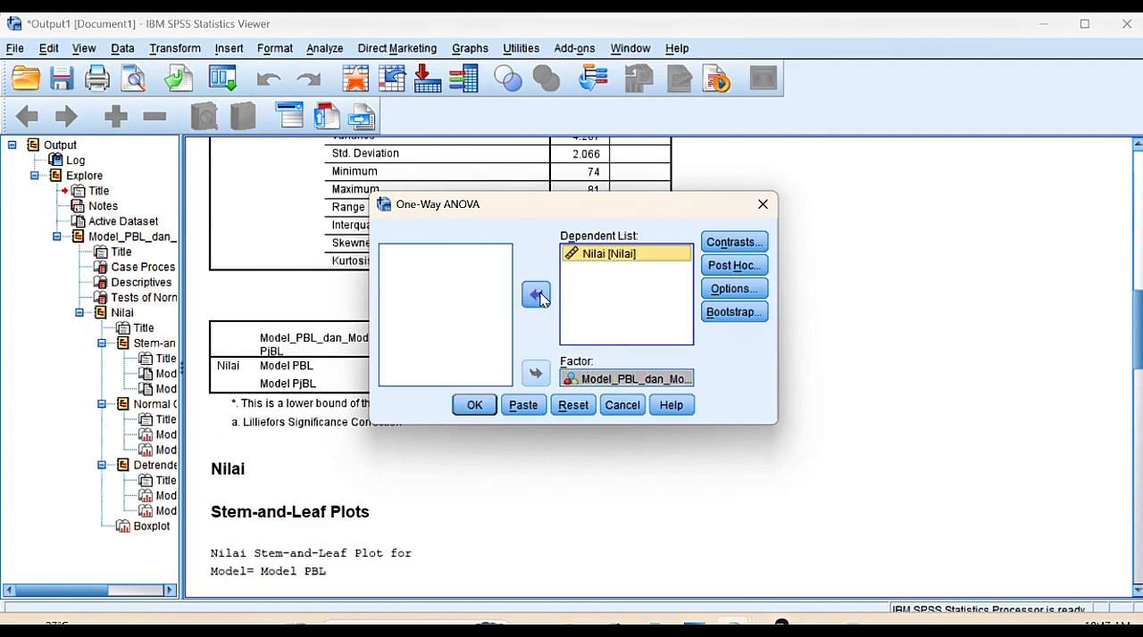
Include the homogeneity of variance test in the One-Way ANOVA and run the analysis
click(736, 290)
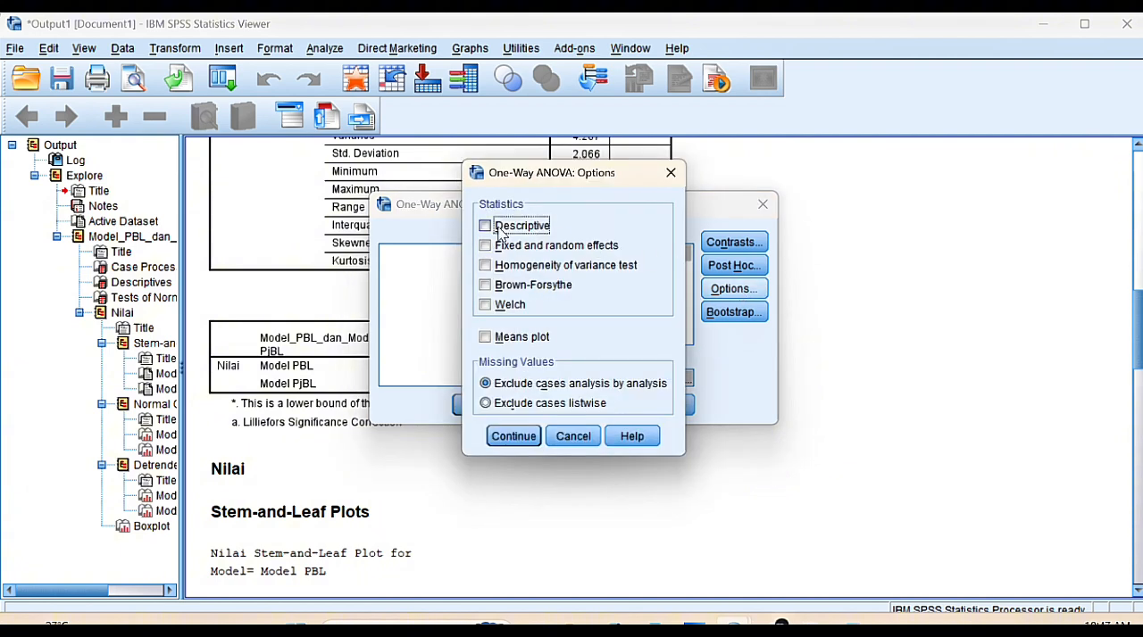
click(483, 268)
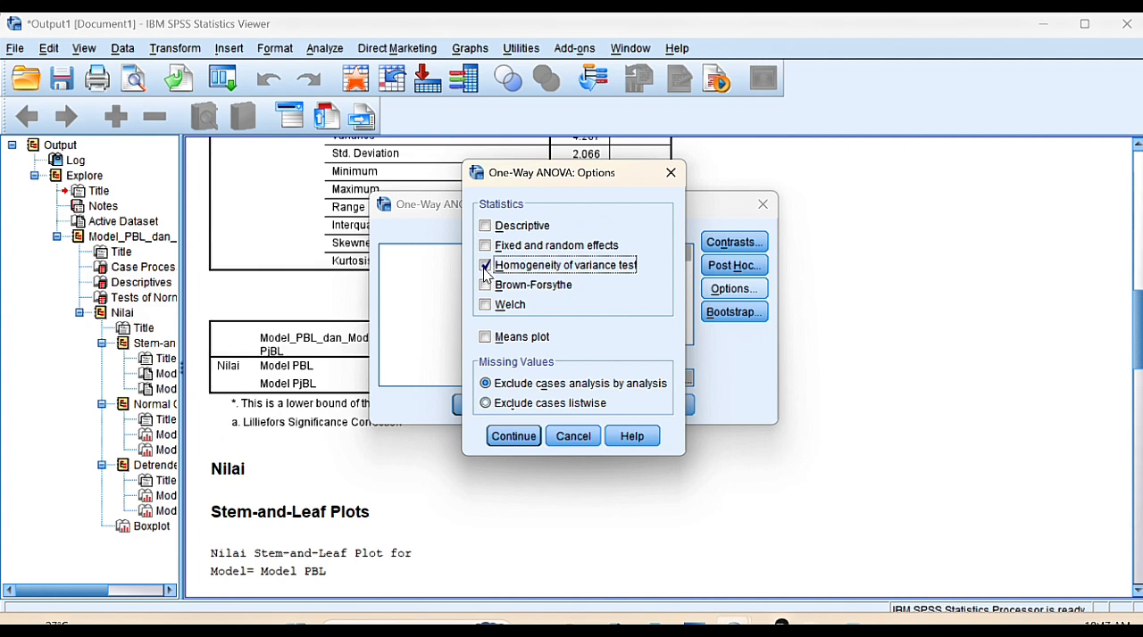
click(503, 443)
click(473, 407)
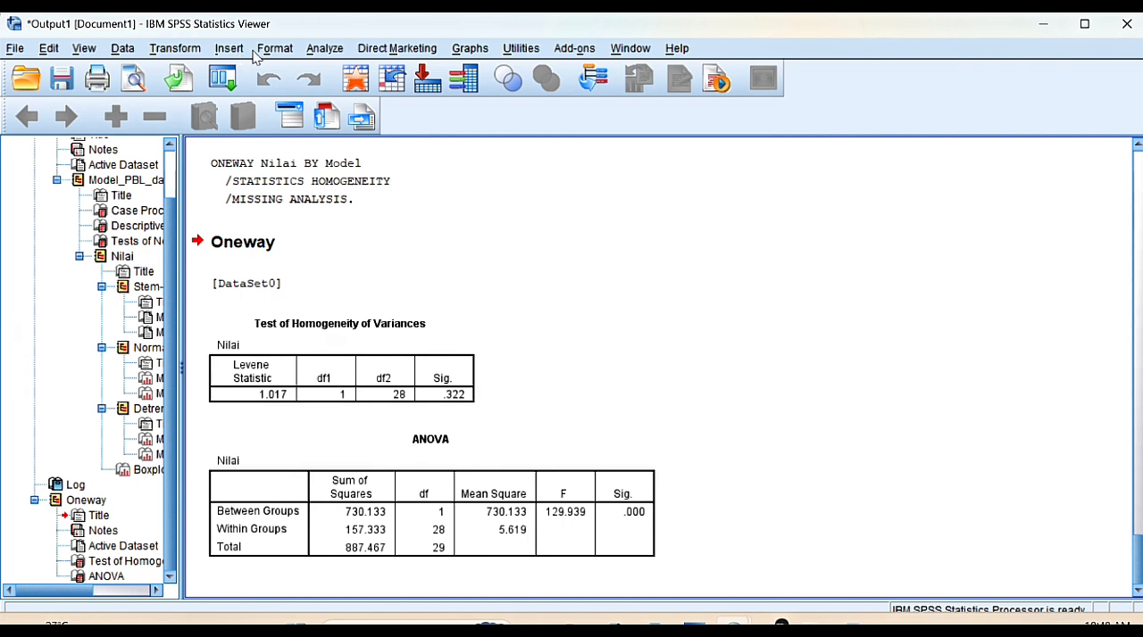
Set up an Independent-Samples T Test with Nilai as the test variable and Model as the grouping variable
click(323, 50)
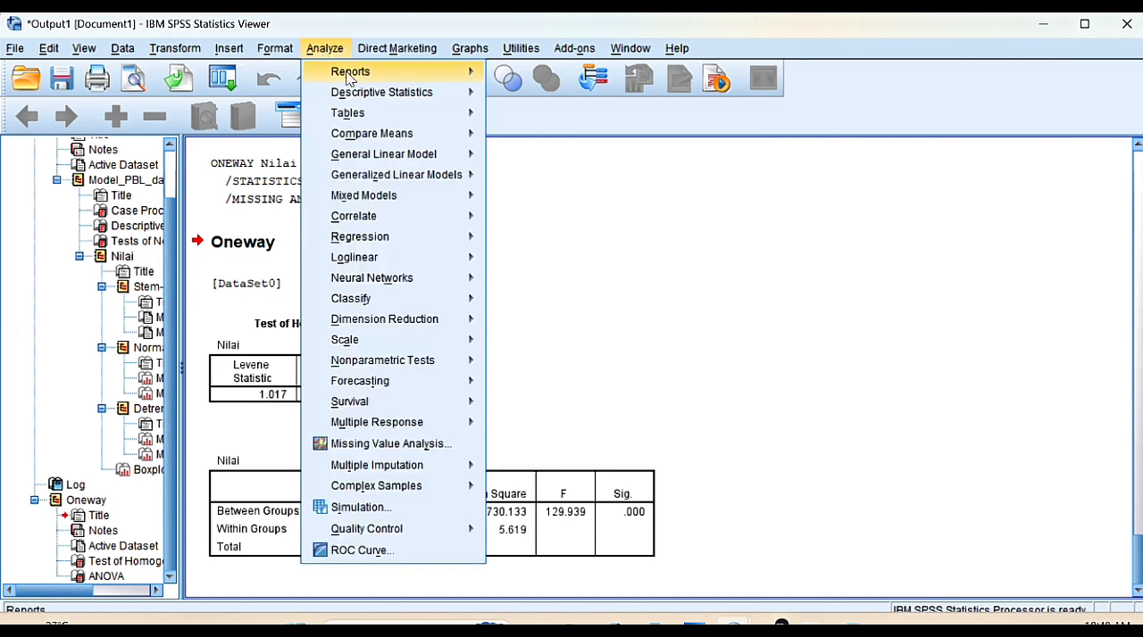
mouse_move(390, 141)
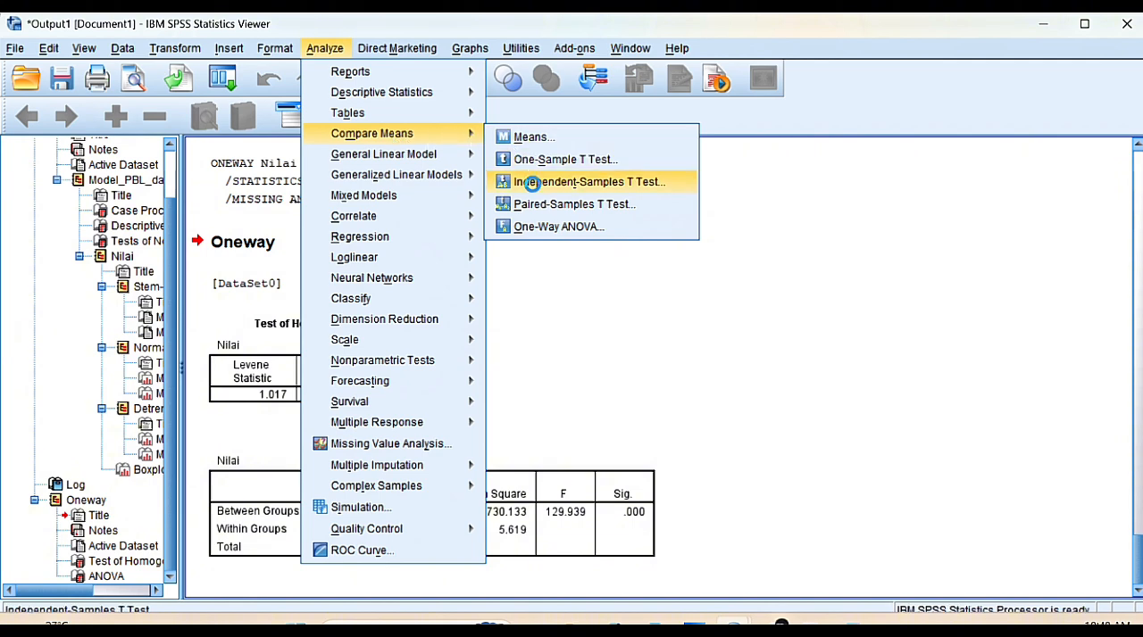
click(529, 182)
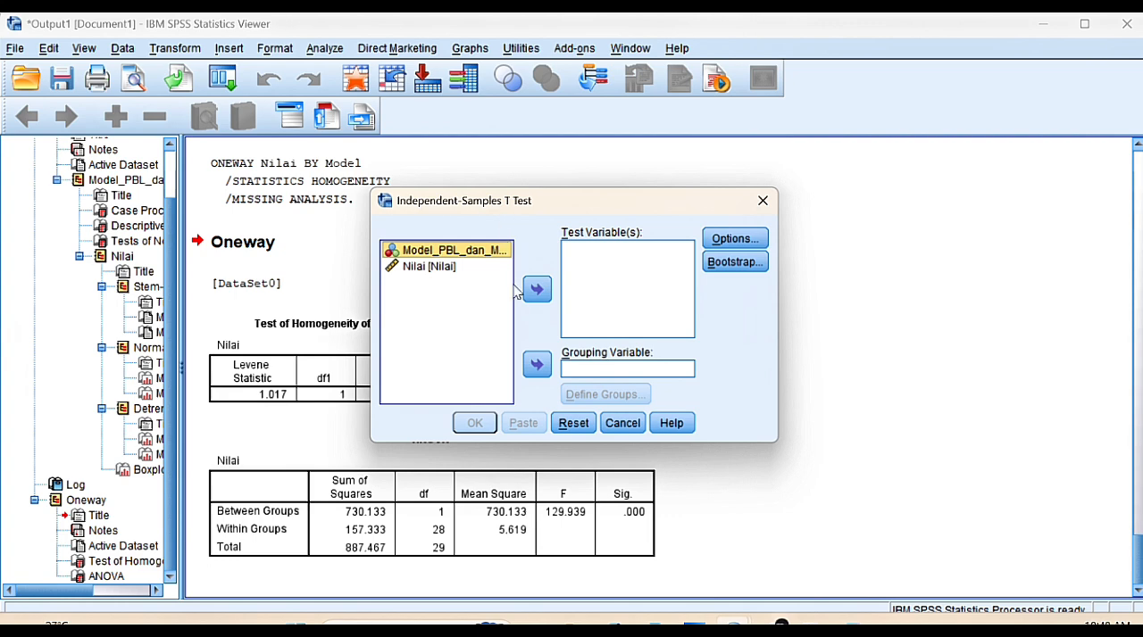
click(537, 366)
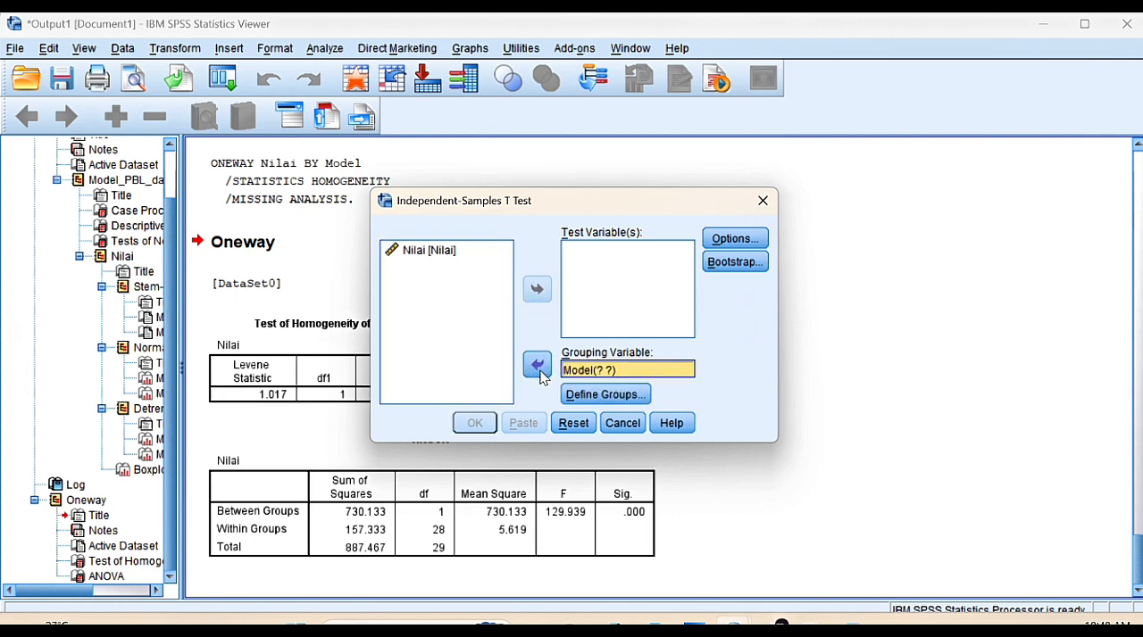
click(471, 257)
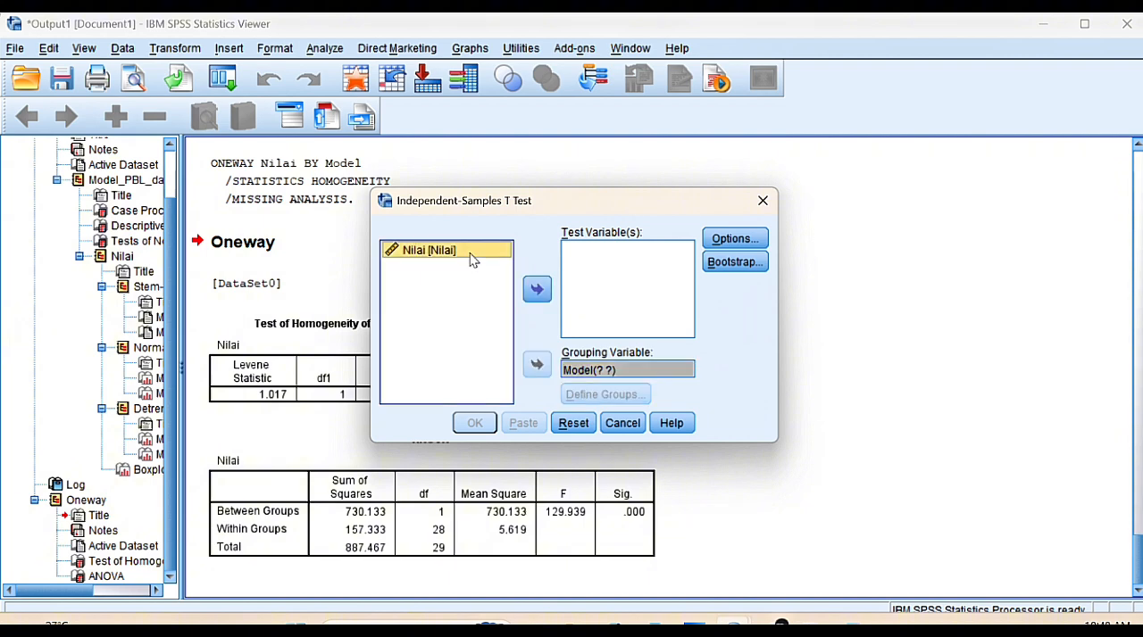
click(539, 298)
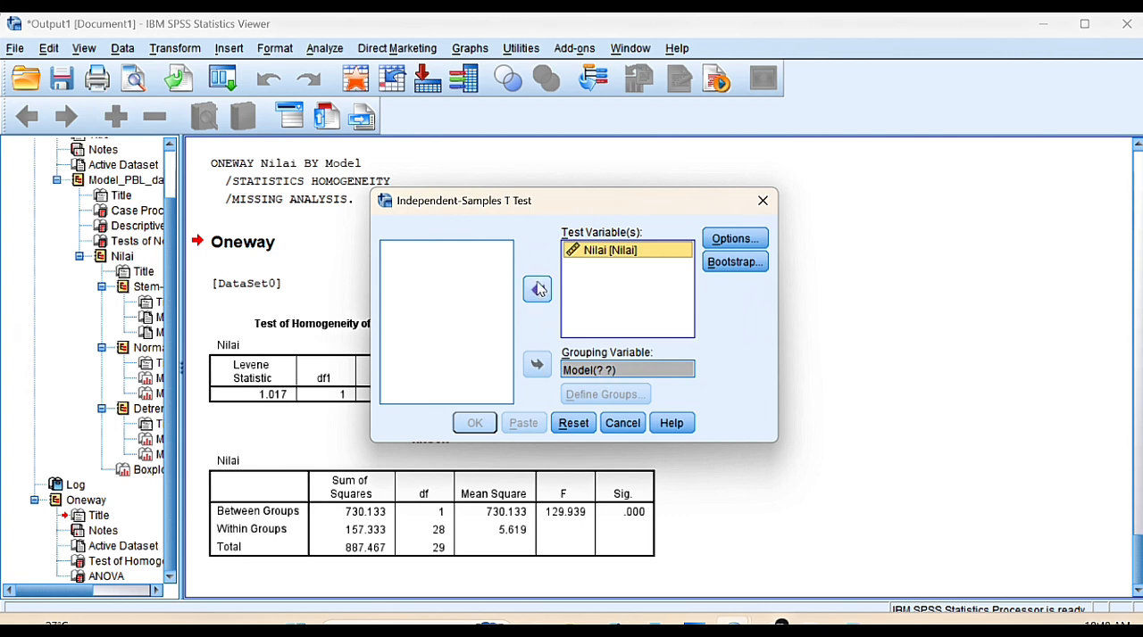
Define the T Test groups with value 1 for Group 1 and 2 for Group 2, then run the test
click(606, 404)
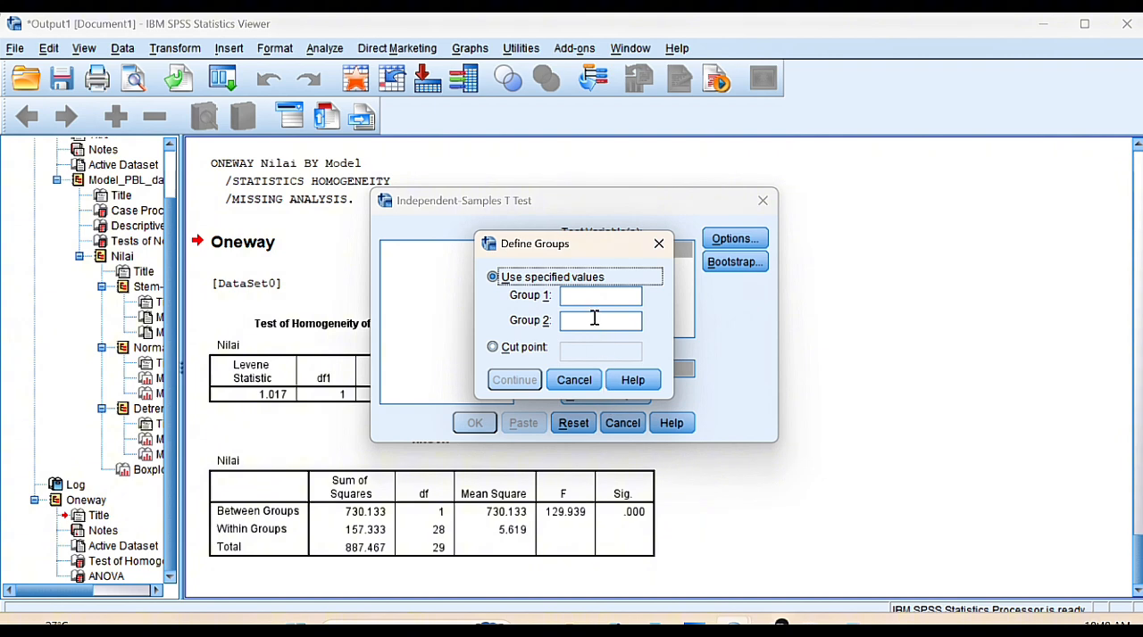
click(581, 297)
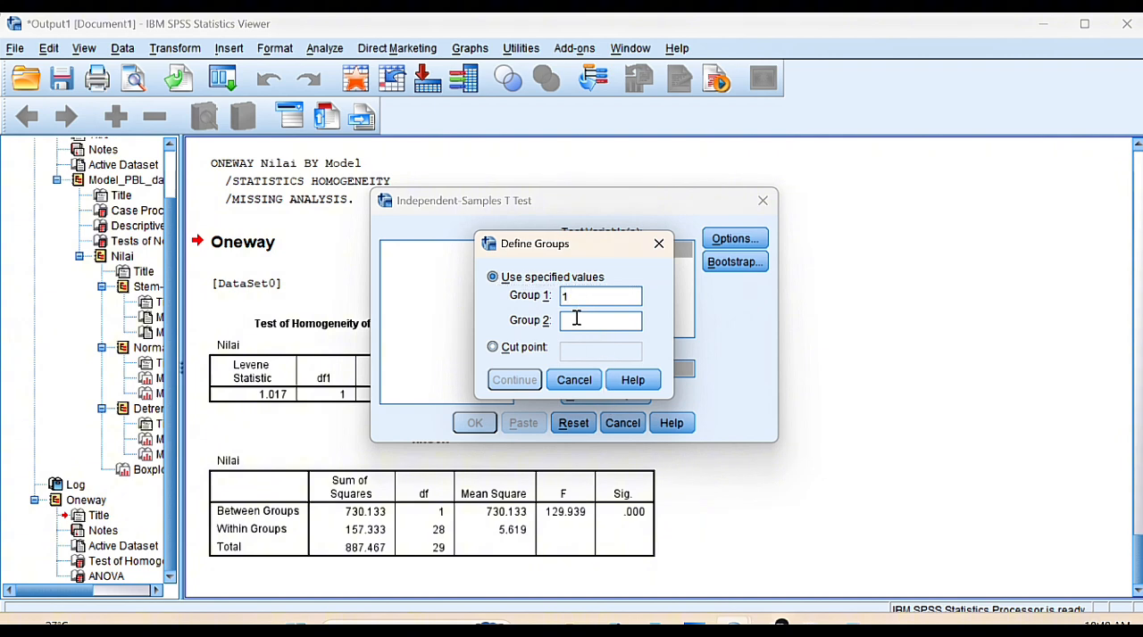
text(2)
click(525, 383)
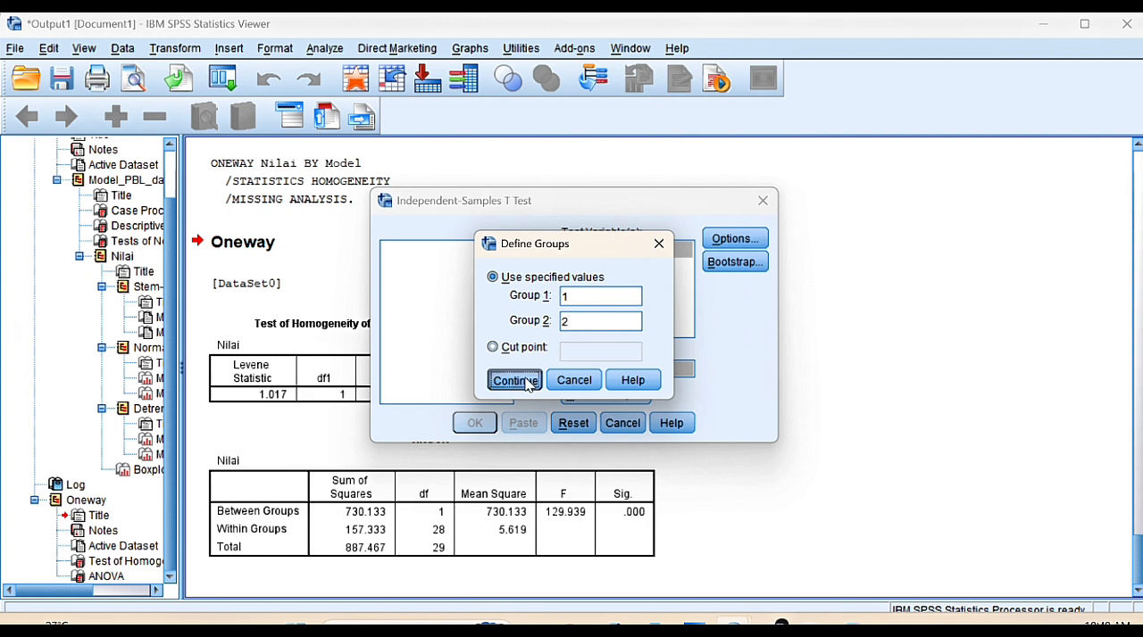
click(474, 423)
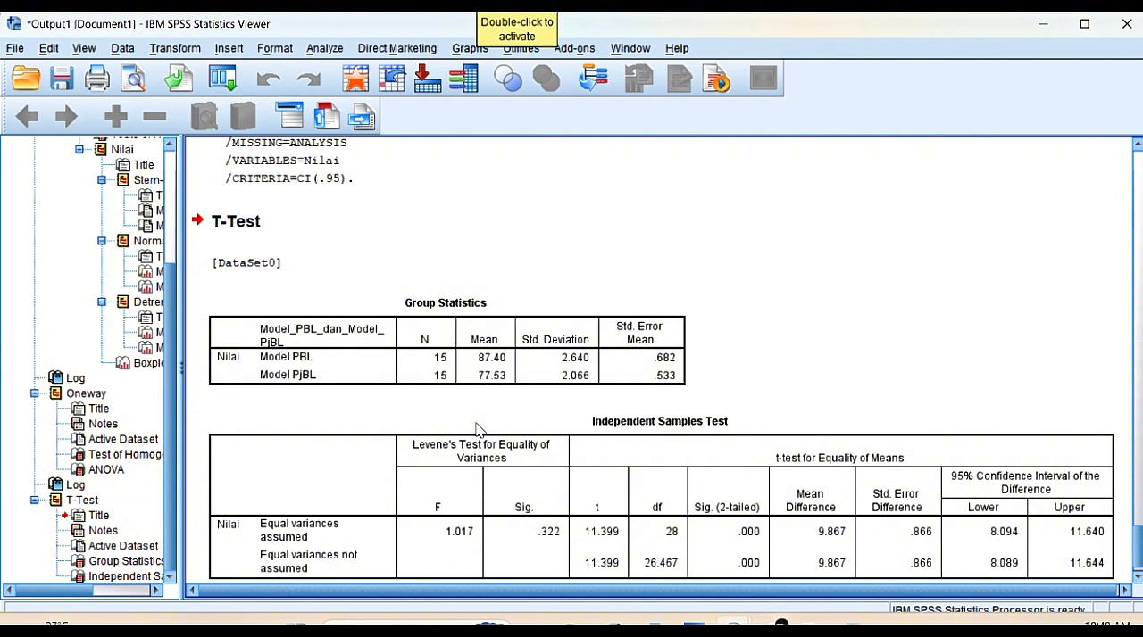
click(489, 426)
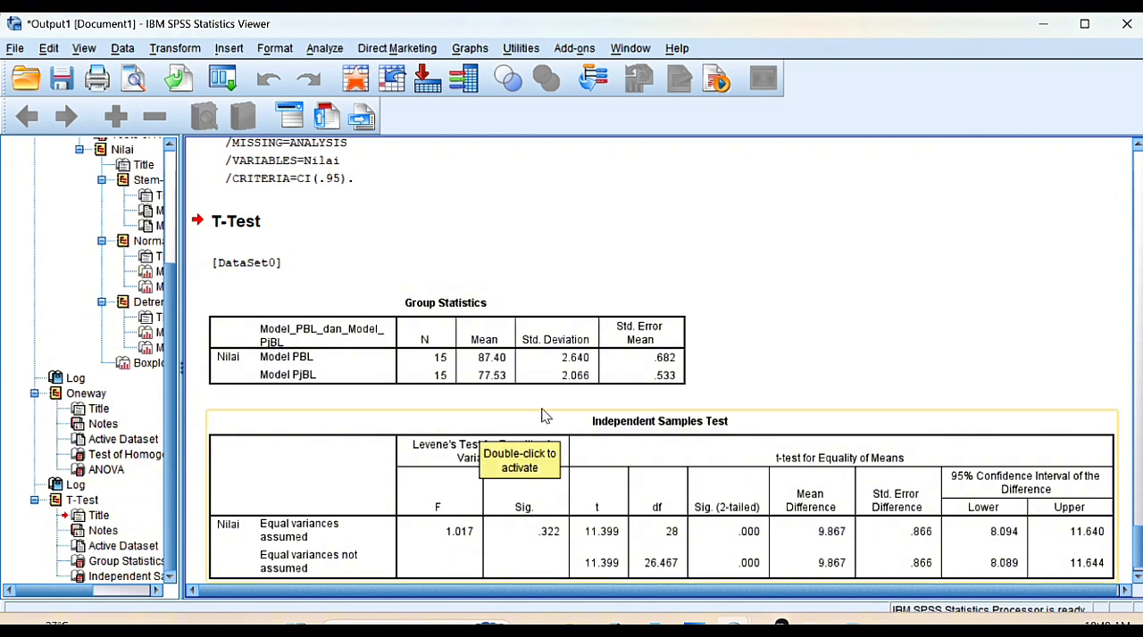